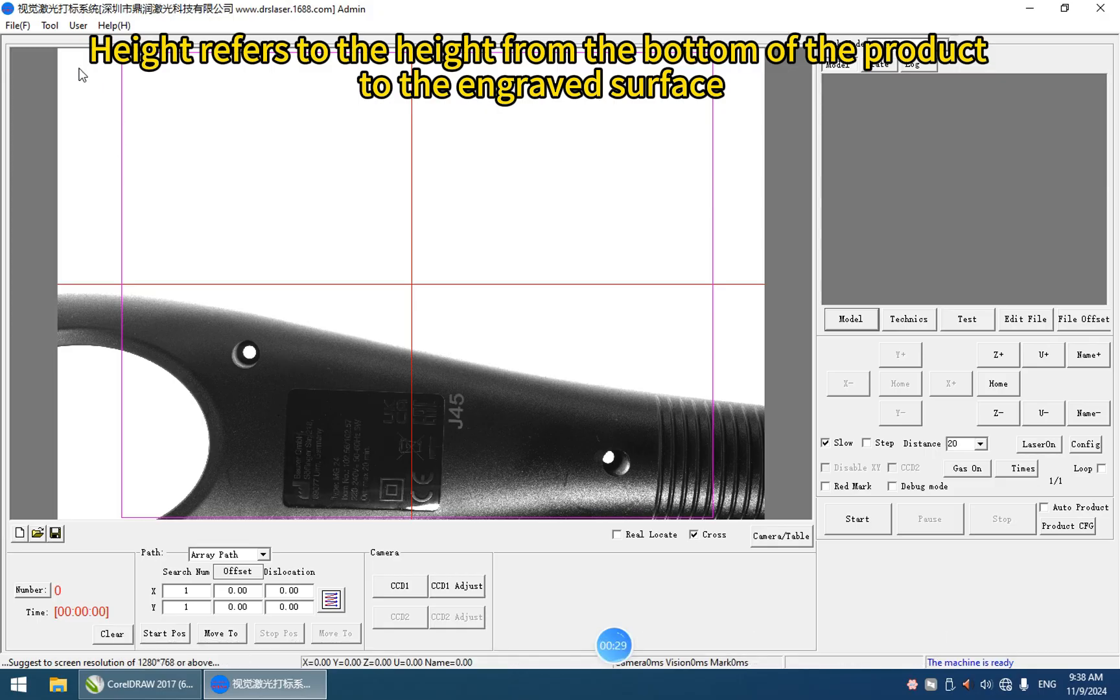
Step: Open the height manager, set the Z step distance to 20 and raise the Z axis by one step
left_click(62, 27)
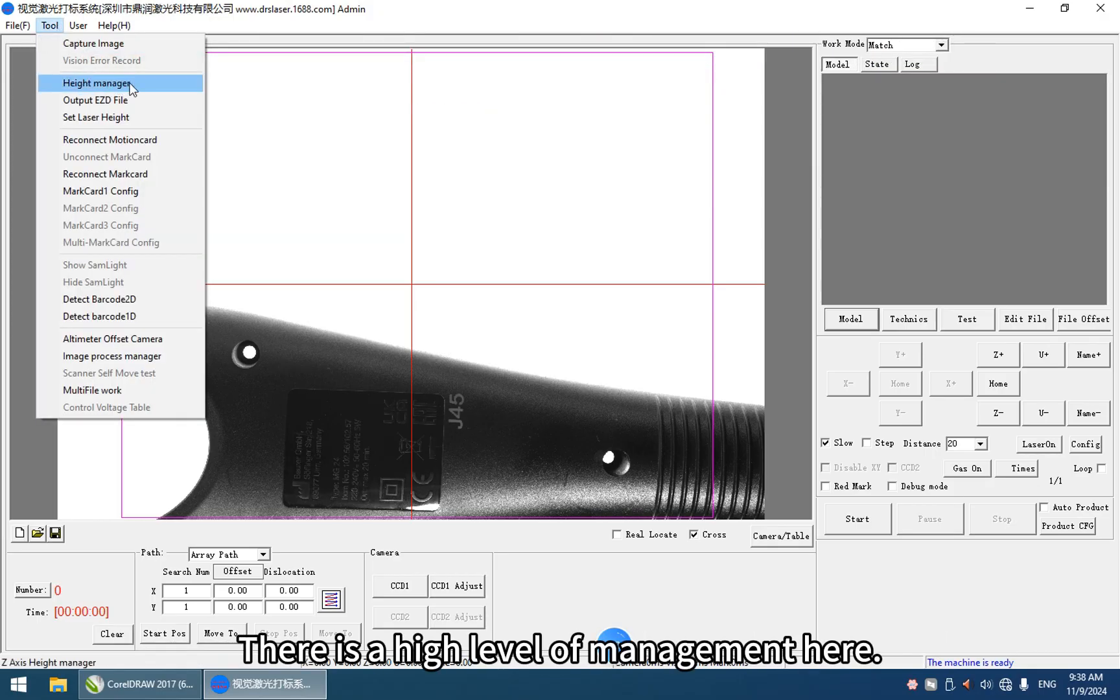
left_click(110, 85)
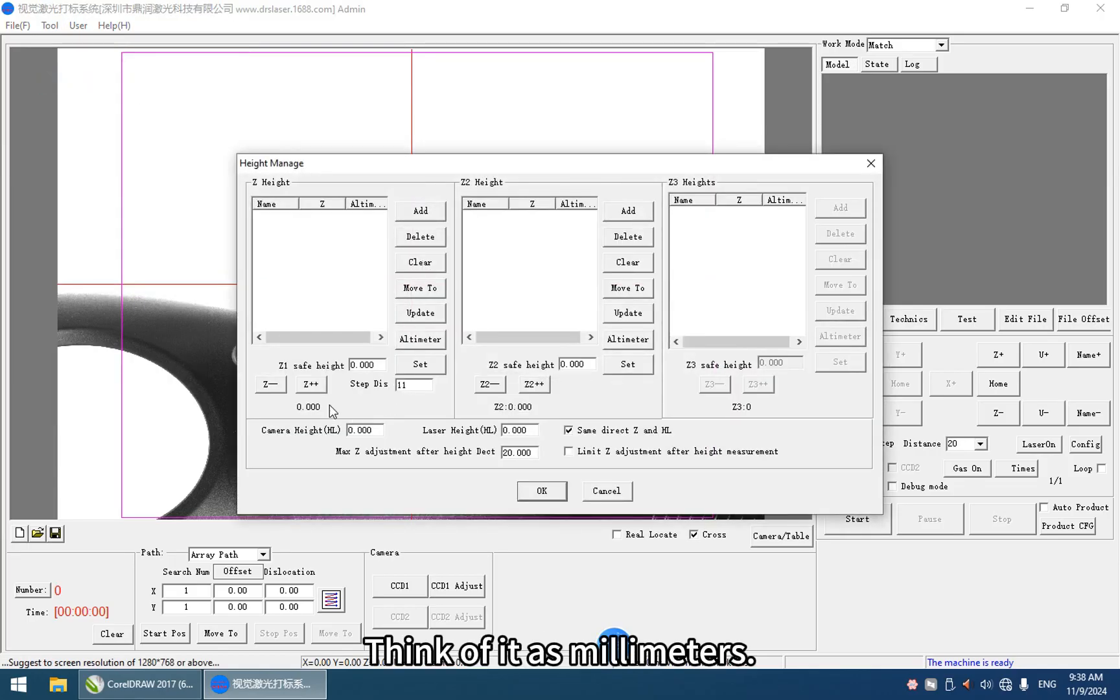
left_click_drag(415, 386, 363, 387)
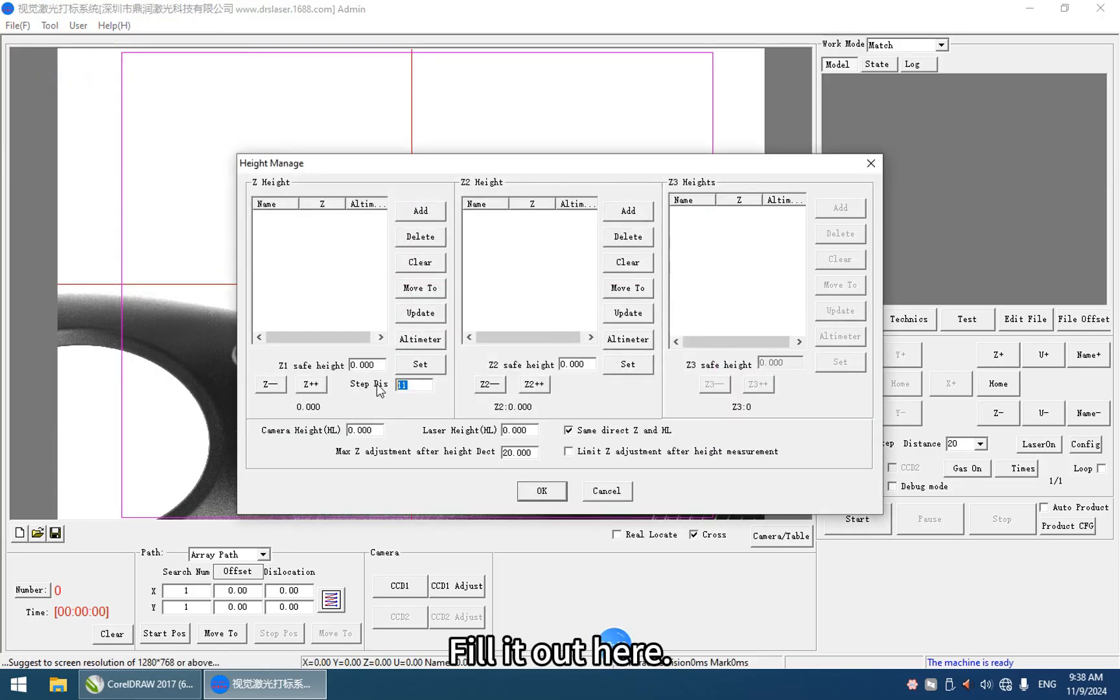
type("20")
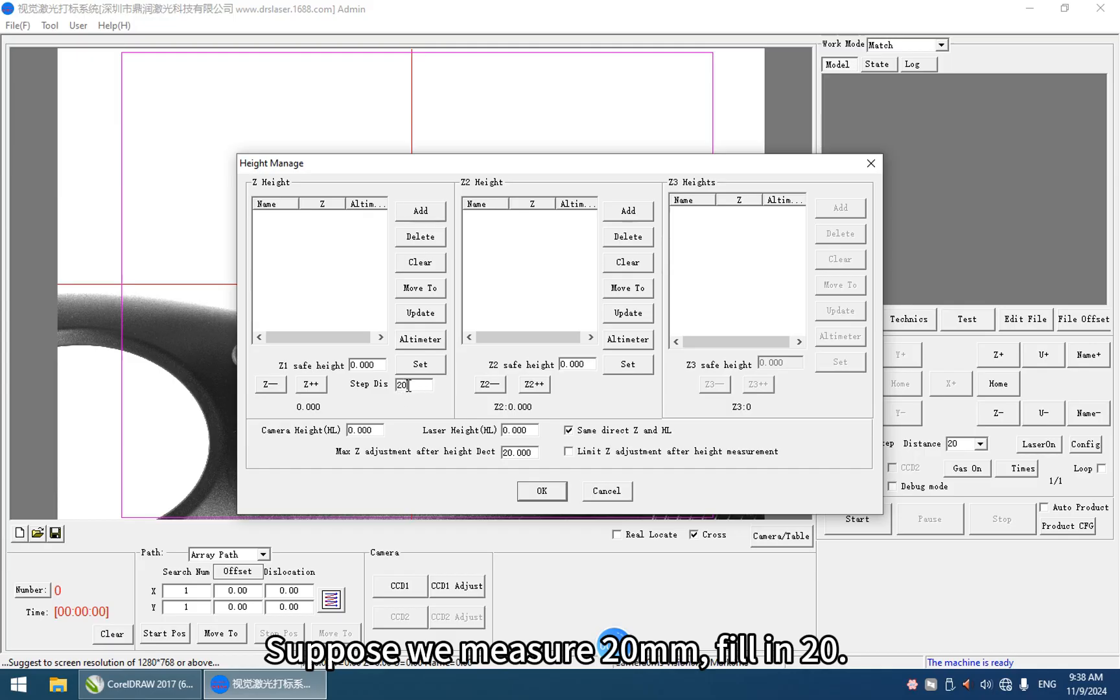
left_click(313, 385)
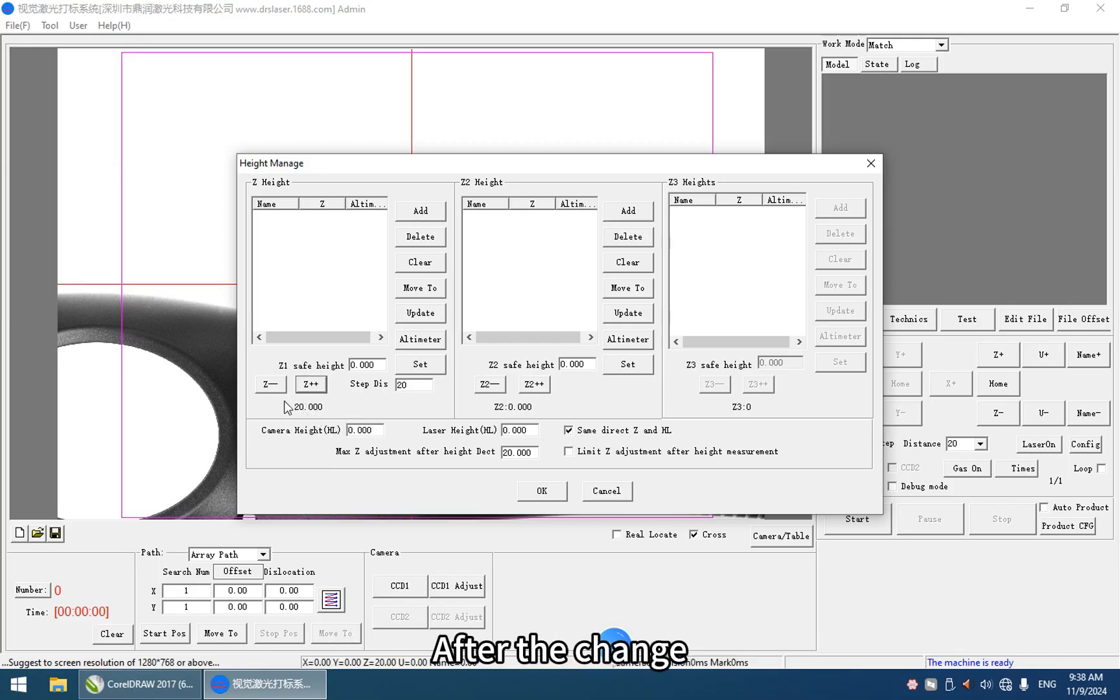
Step: Add the current Z position to the Z Height list under the name 20 and accept the height settings
left_click(420, 211)
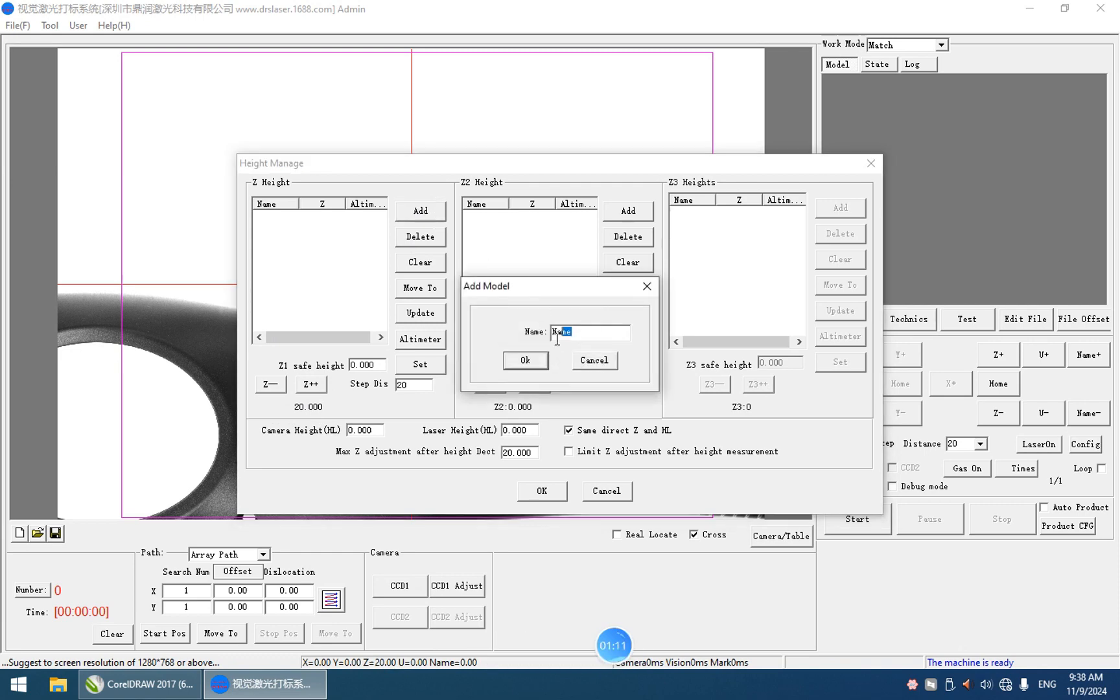
type("20")
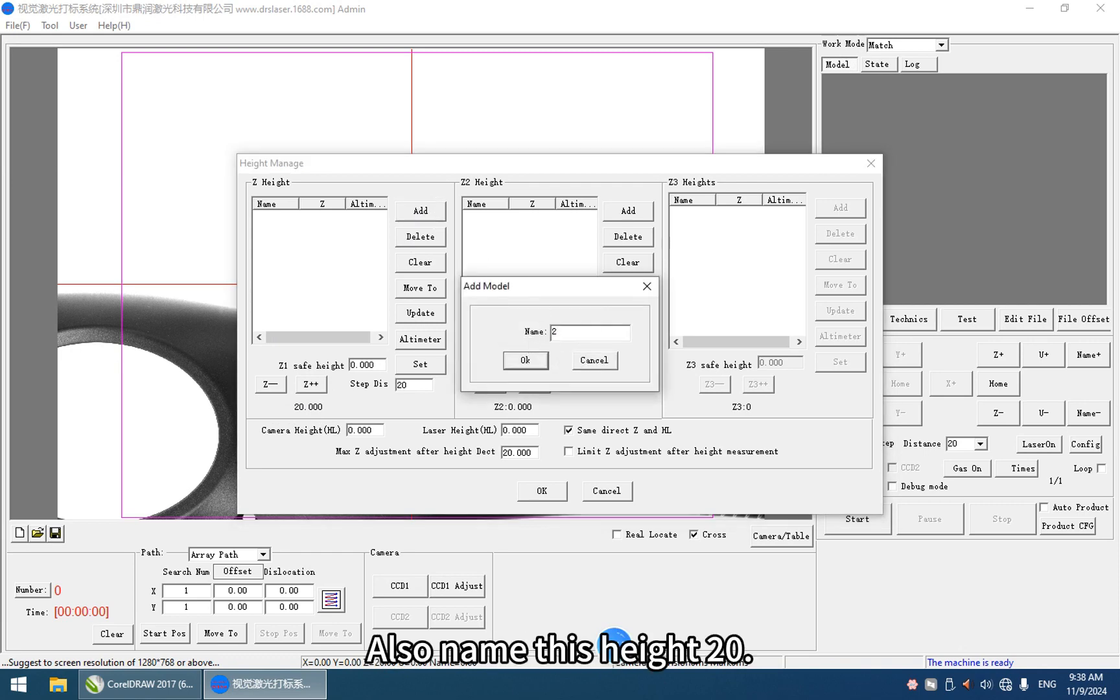
left_click(525, 363)
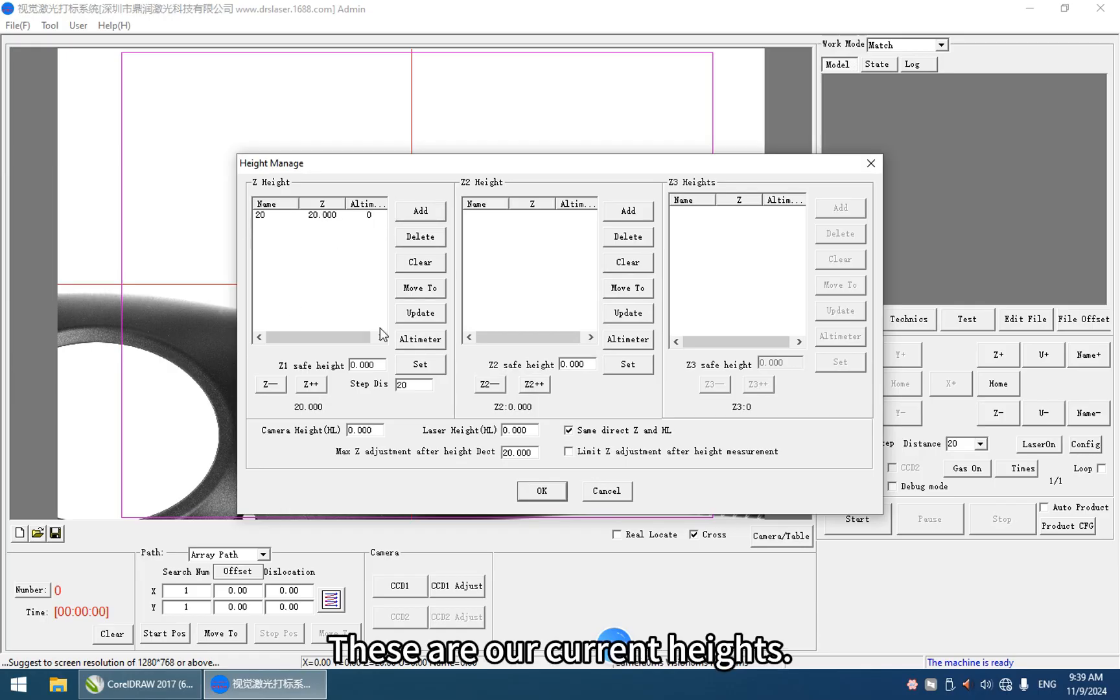
left_click(540, 493)
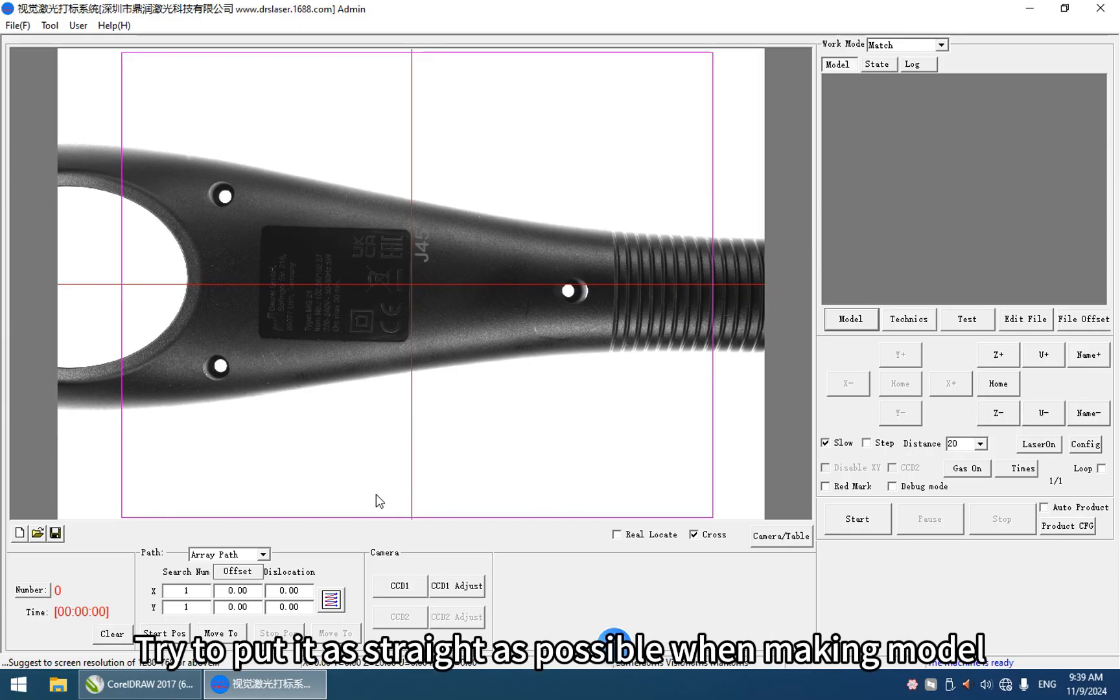
Step: Jog the U axis in the negative direction to about -17.38 and open the CCD1 camera configuration maximized
left_click(1049, 417)
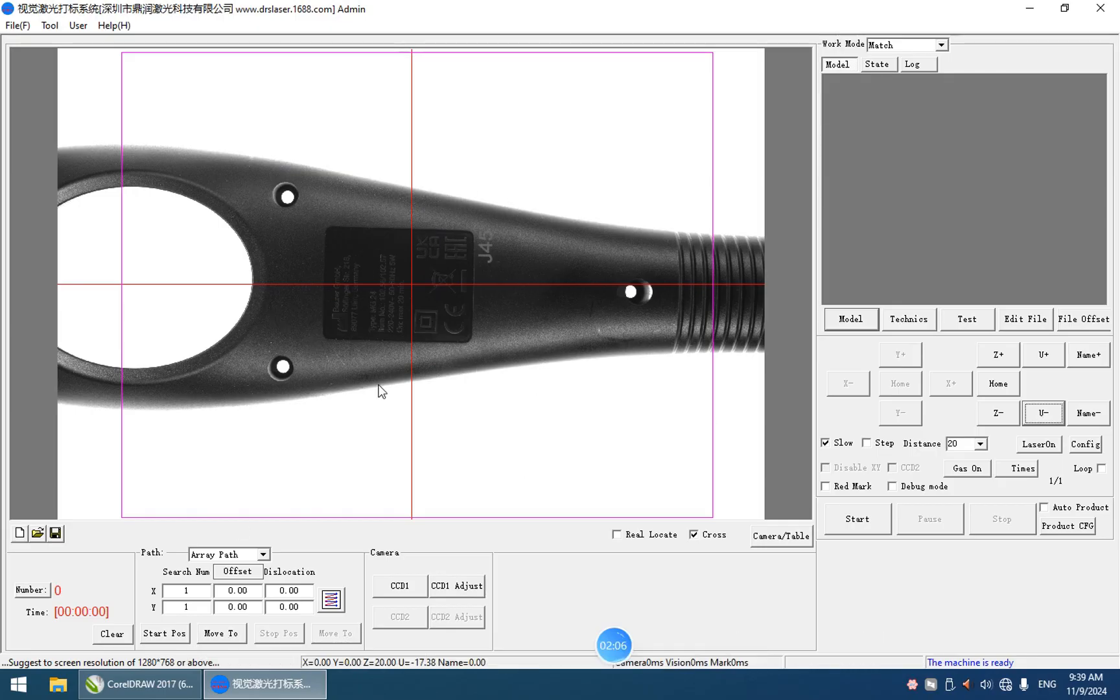
left_click(399, 591)
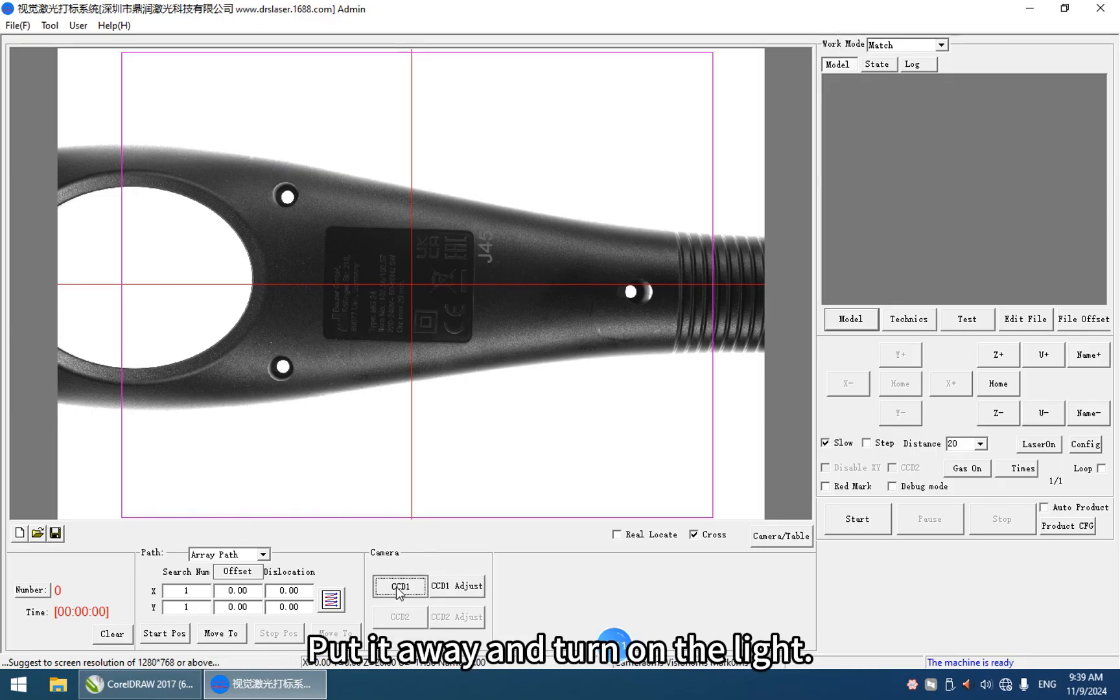
left_click(400, 586)
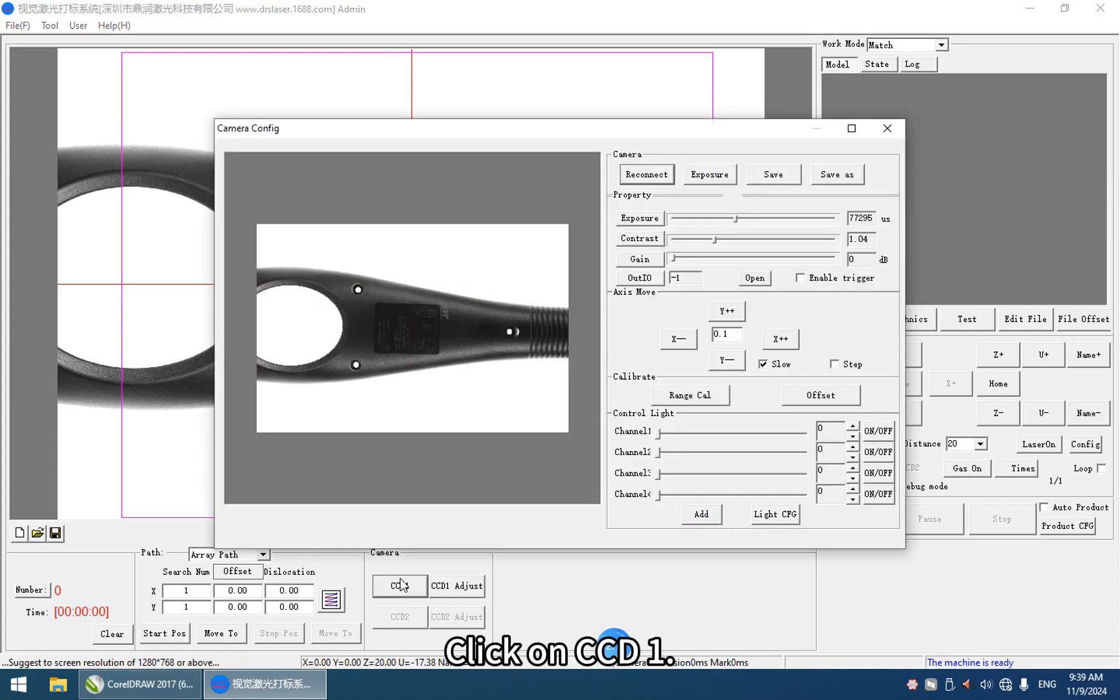
left_click(851, 128)
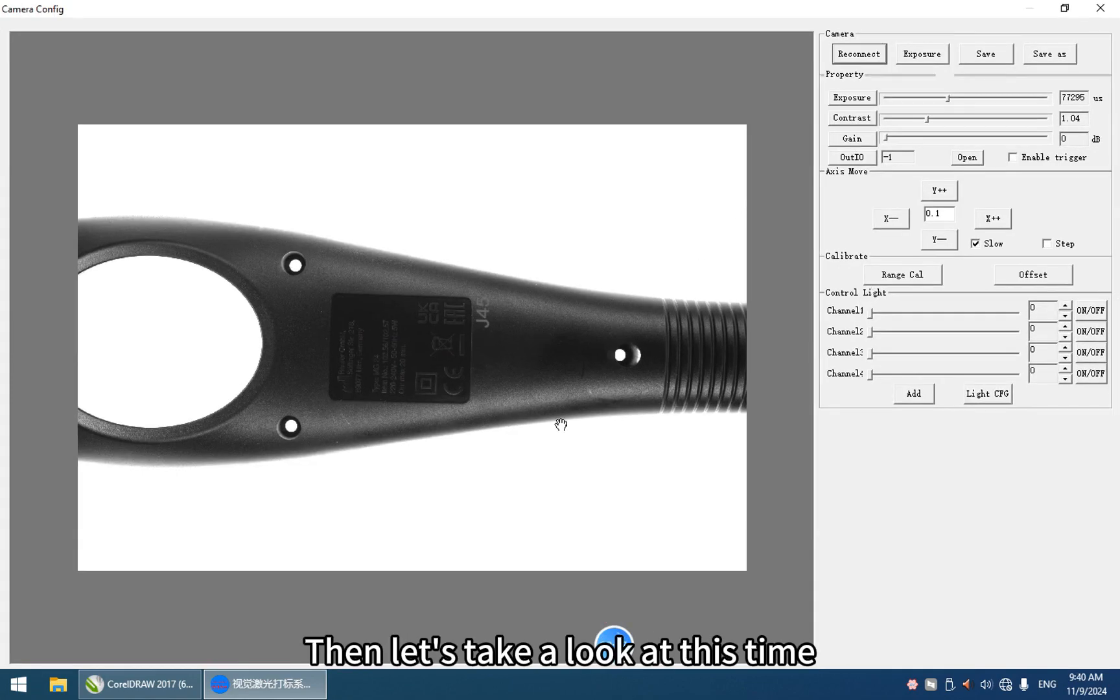
Step: Set the camera exposure to about 52175 us, contrast to 0.93 and gain to 4.15 dB, and close the configuration
left_click(948, 97)
left_click_drag(948, 96, 909, 122)
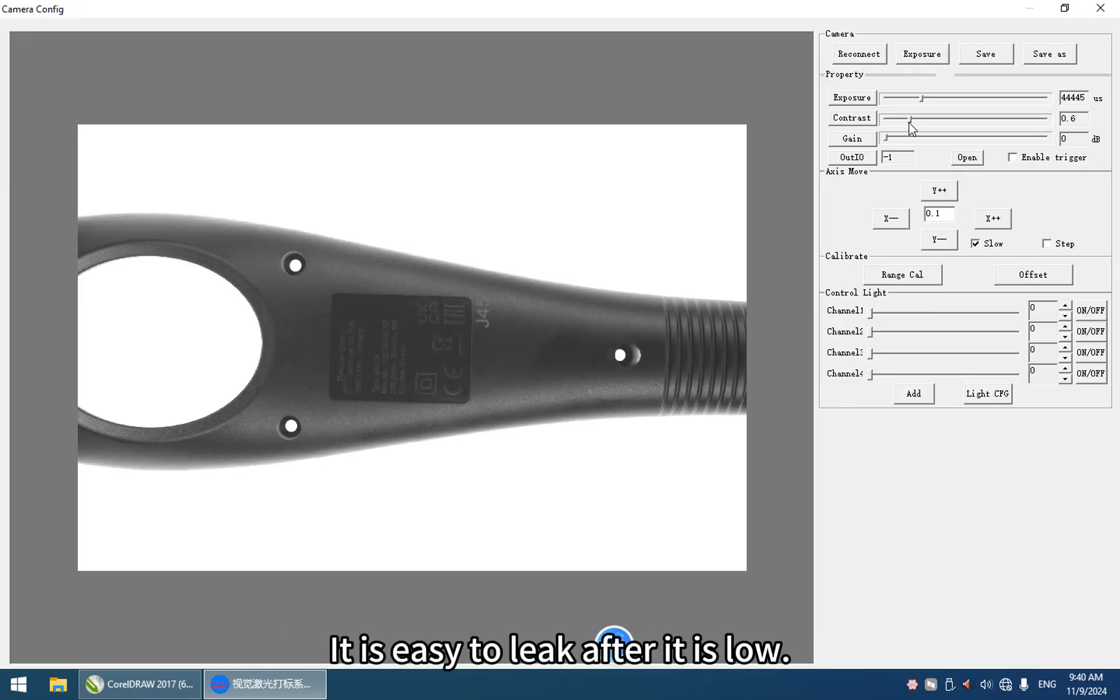
left_click_drag(910, 122, 922, 123)
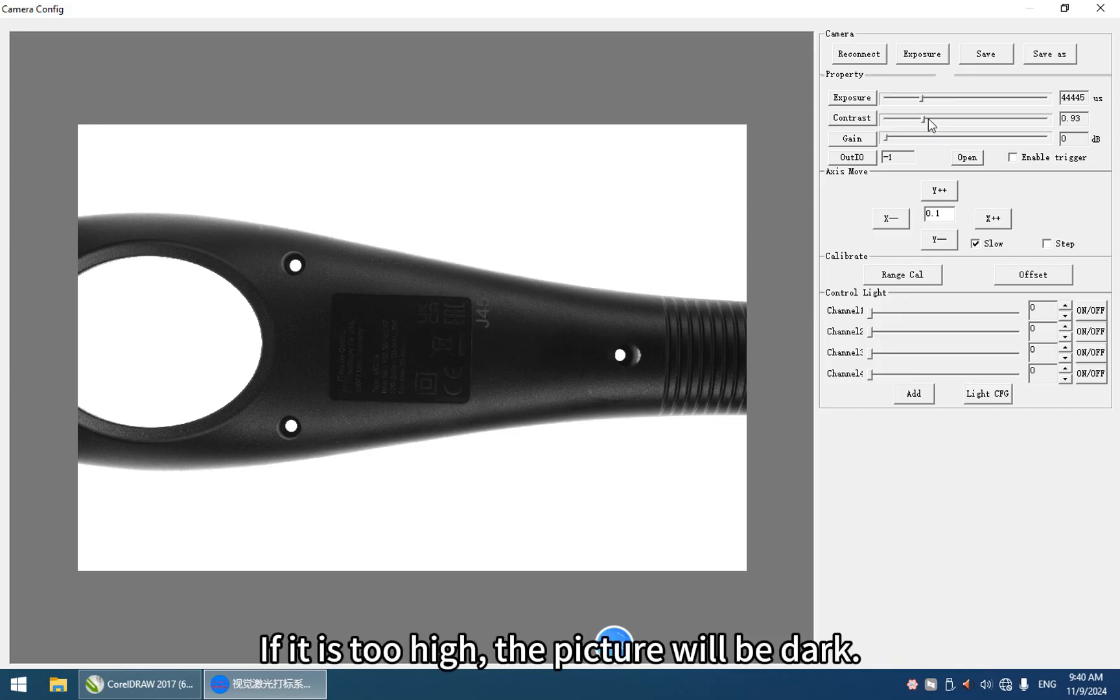
mouse_move(920, 98)
left_mouse_down()
mouse_move(906, 100)
mouse_move(981, 98)
mouse_move(928, 102)
left_mouse_up()
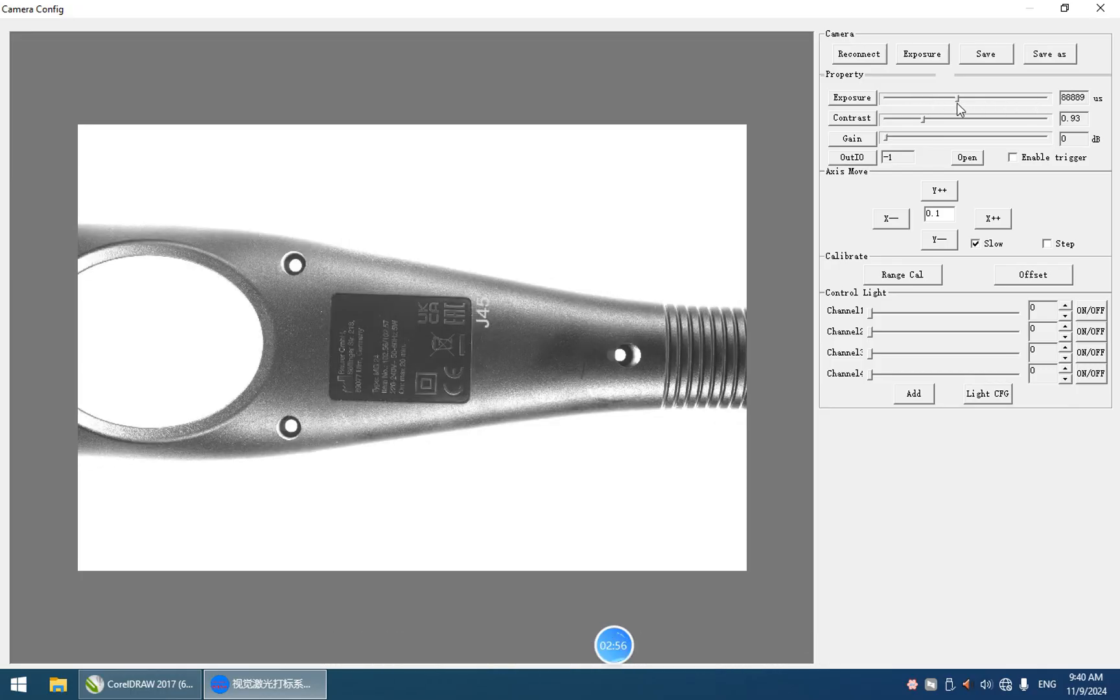
left_click_drag(886, 137, 923, 140)
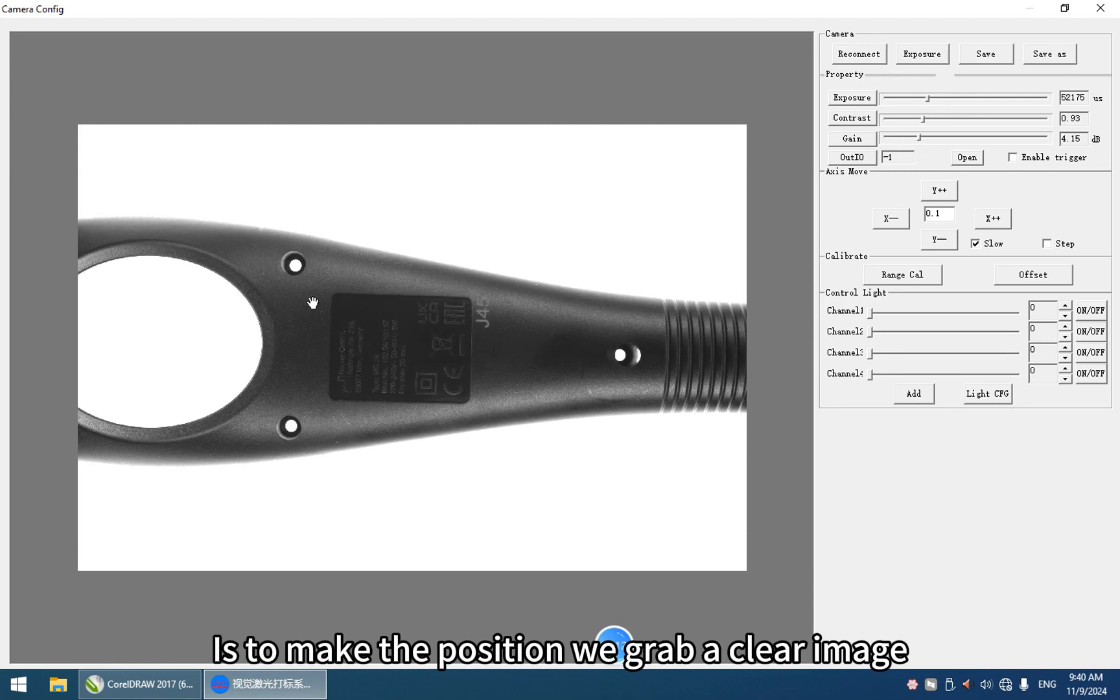
left_click(1100, 8)
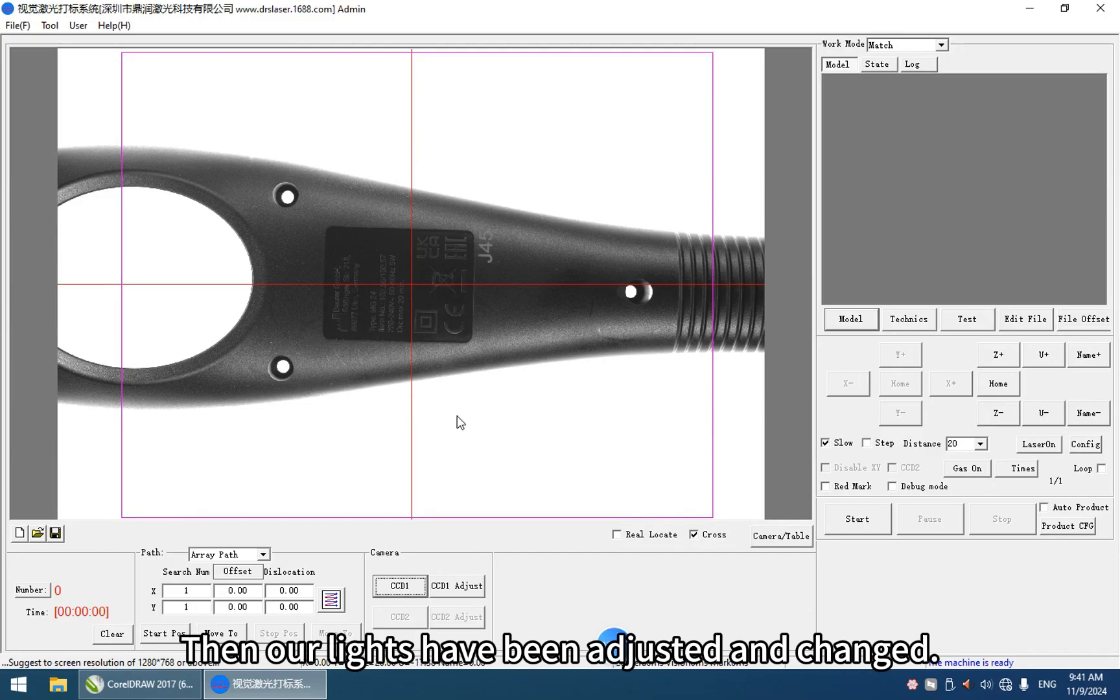
Step: Add a new CCD1 model to the model list with the default name and open its settings
left_click(851, 321)
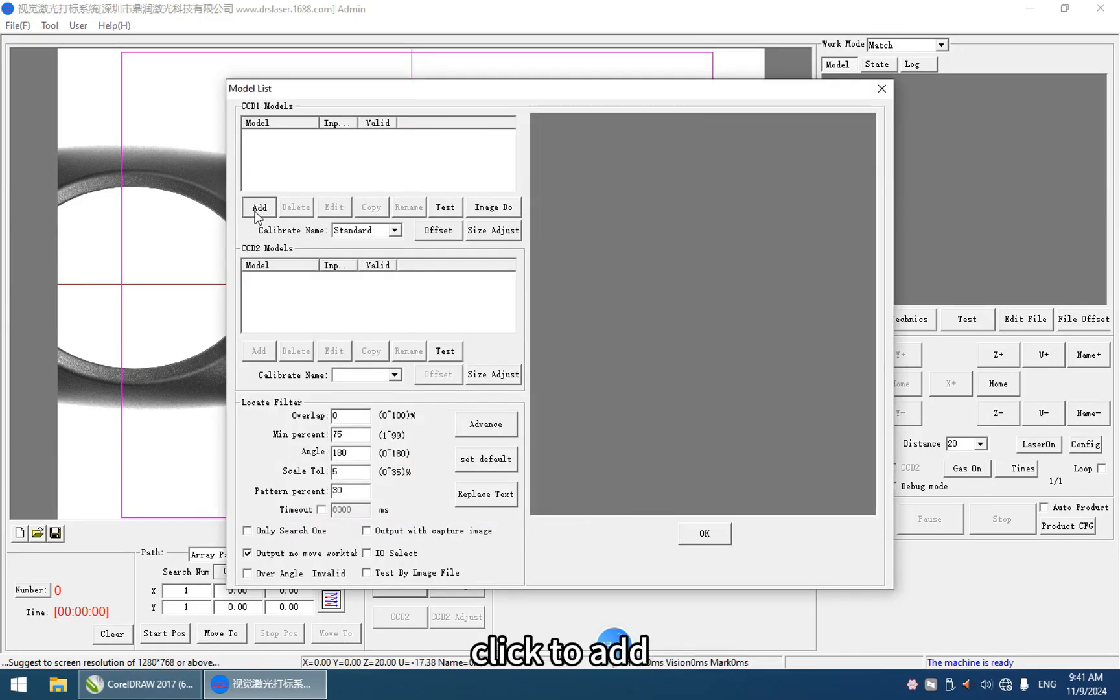
left_click(260, 207)
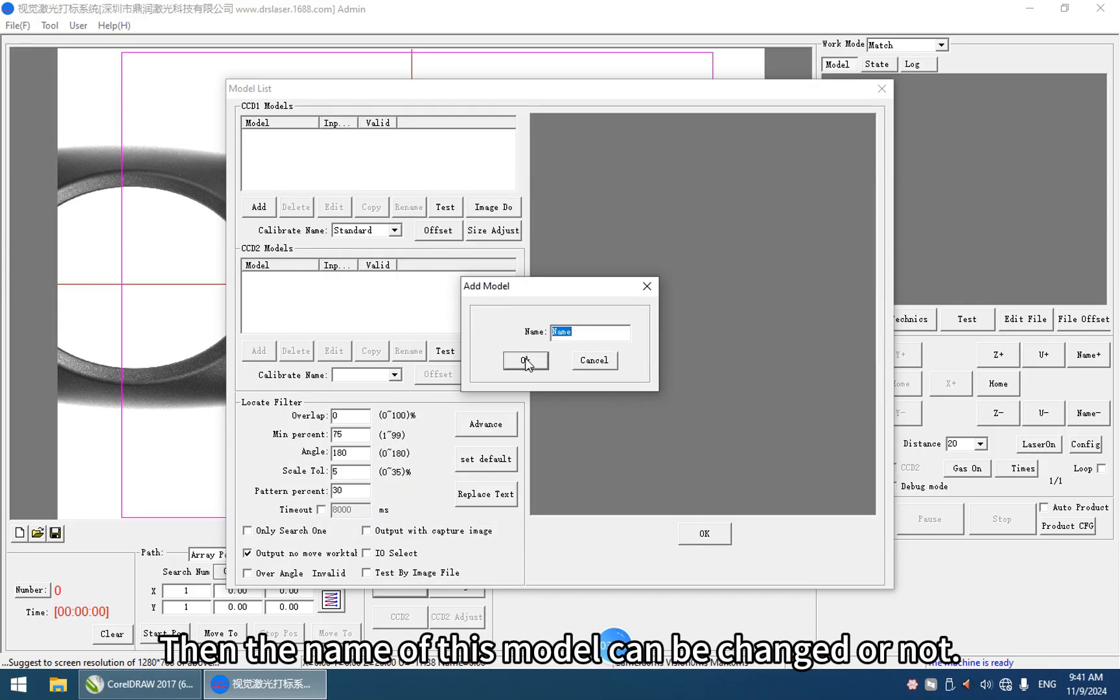
left_click(533, 365)
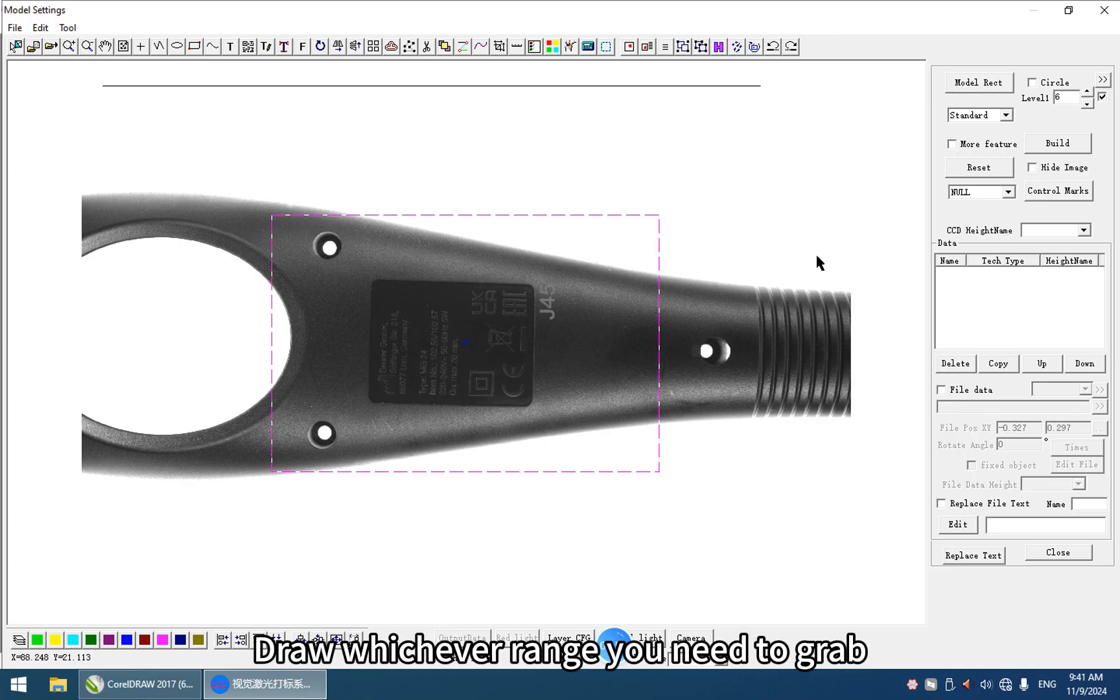
Step: Draw the model rectangle around the rating label on the handle and fine-tune its width to fit the label closely
left_click(964, 87)
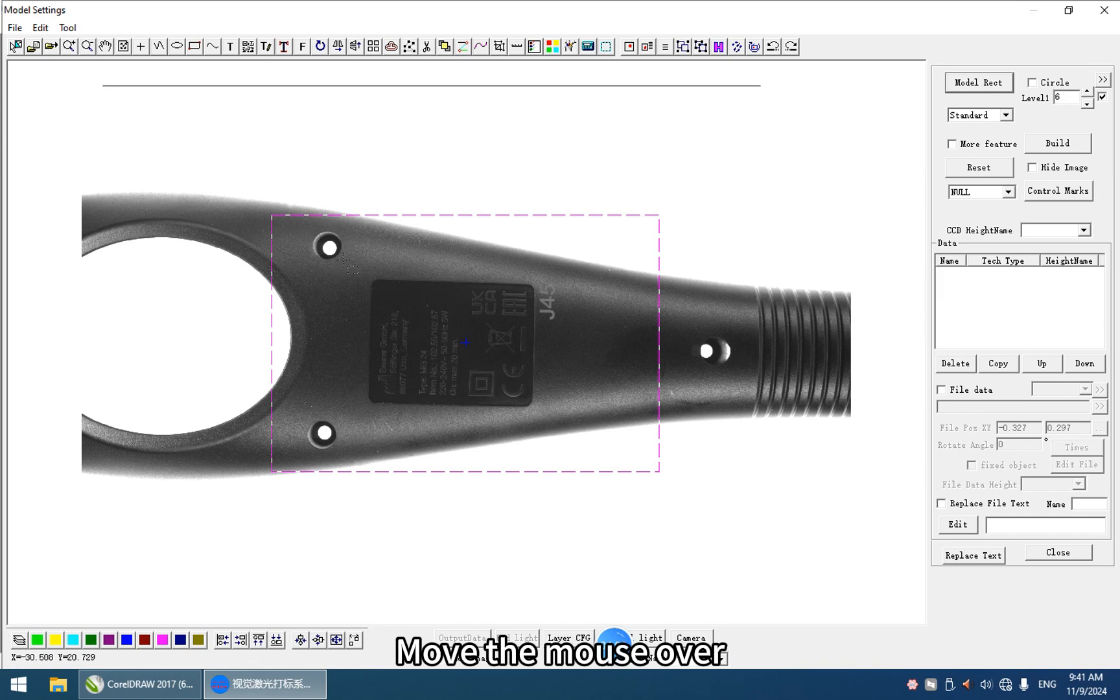
left_click_drag(355, 264, 542, 412)
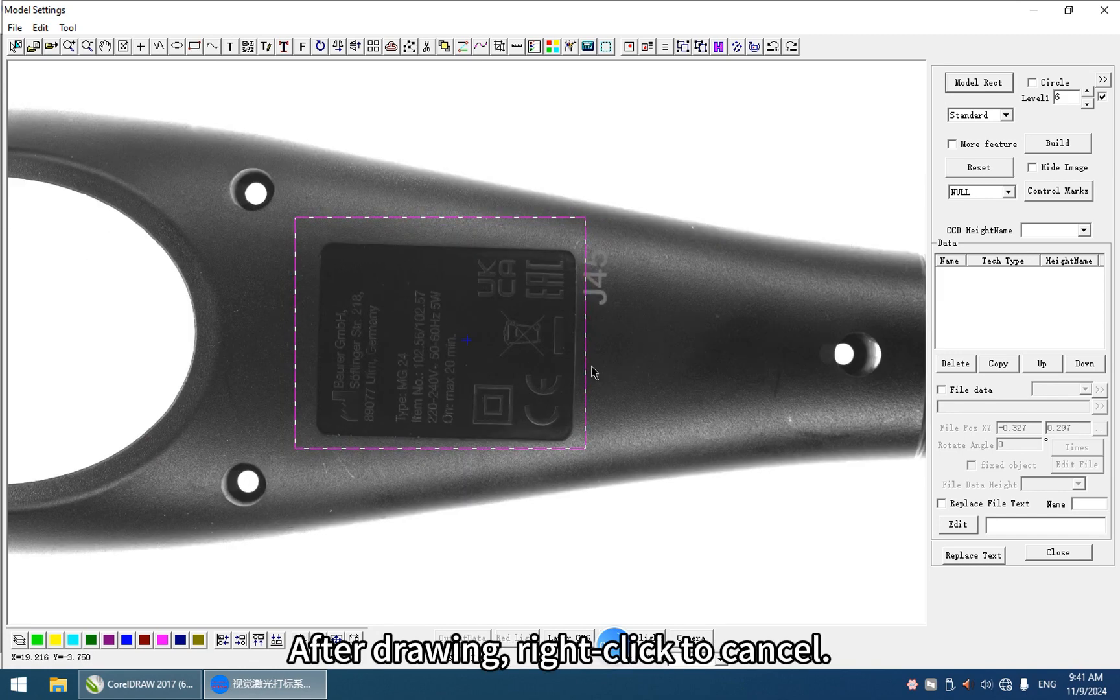
right_click(587, 369)
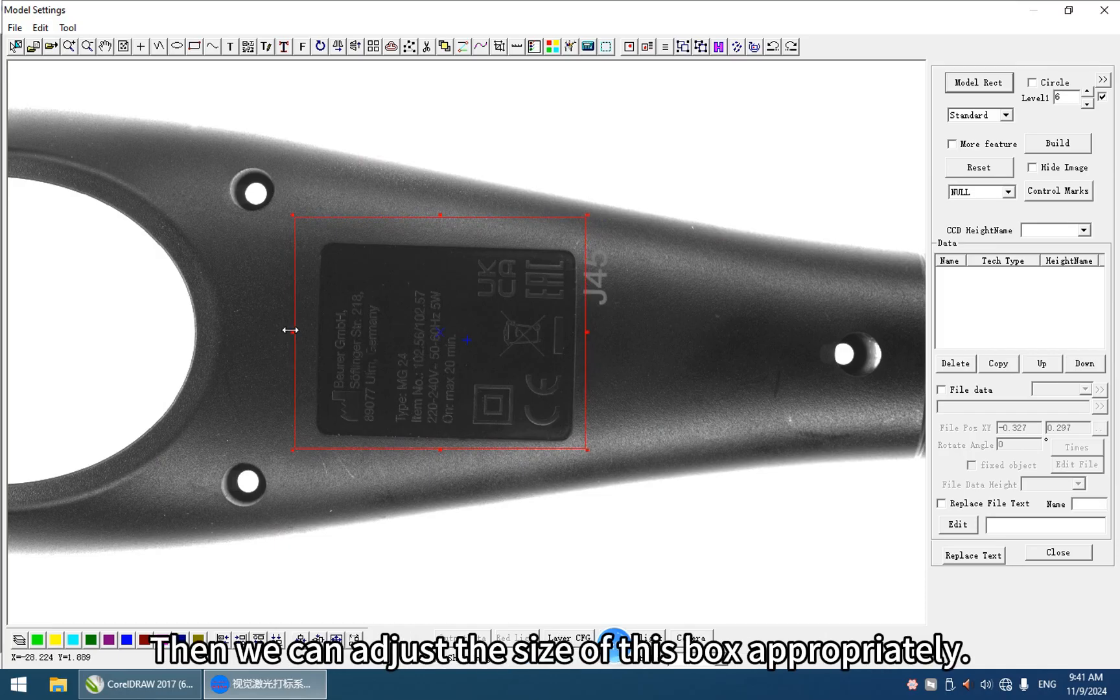
left_click_drag(290, 332, 295, 331)
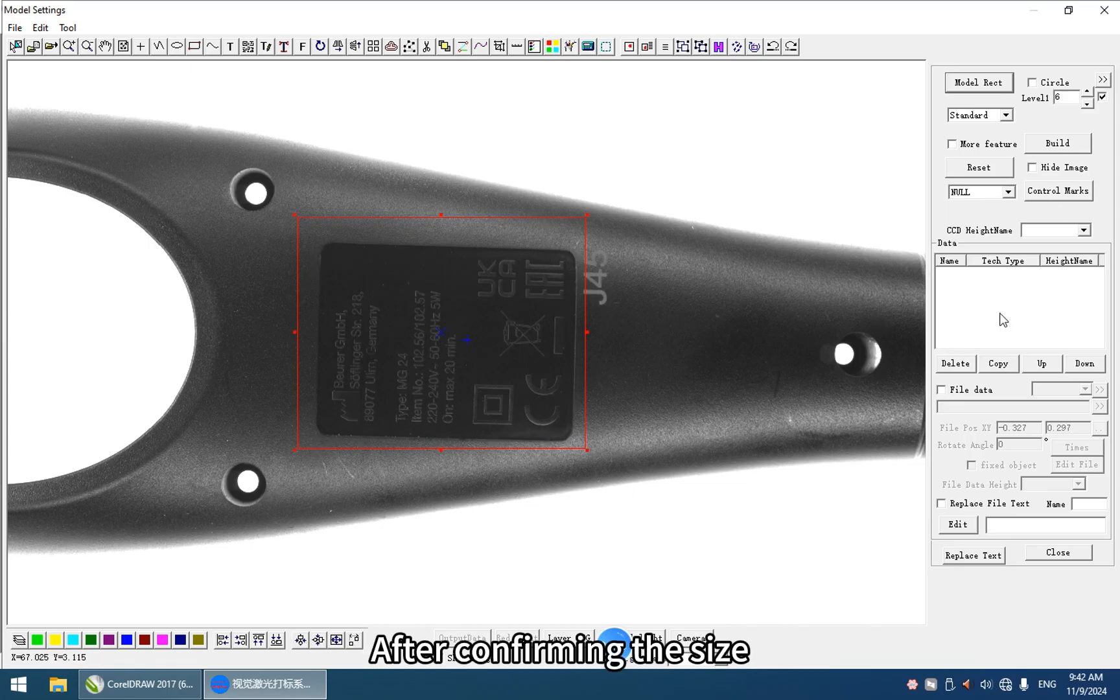
Step: Build the contour features inside the model rectangle and select the inner markings and the label outline to examine them
left_click(1058, 143)
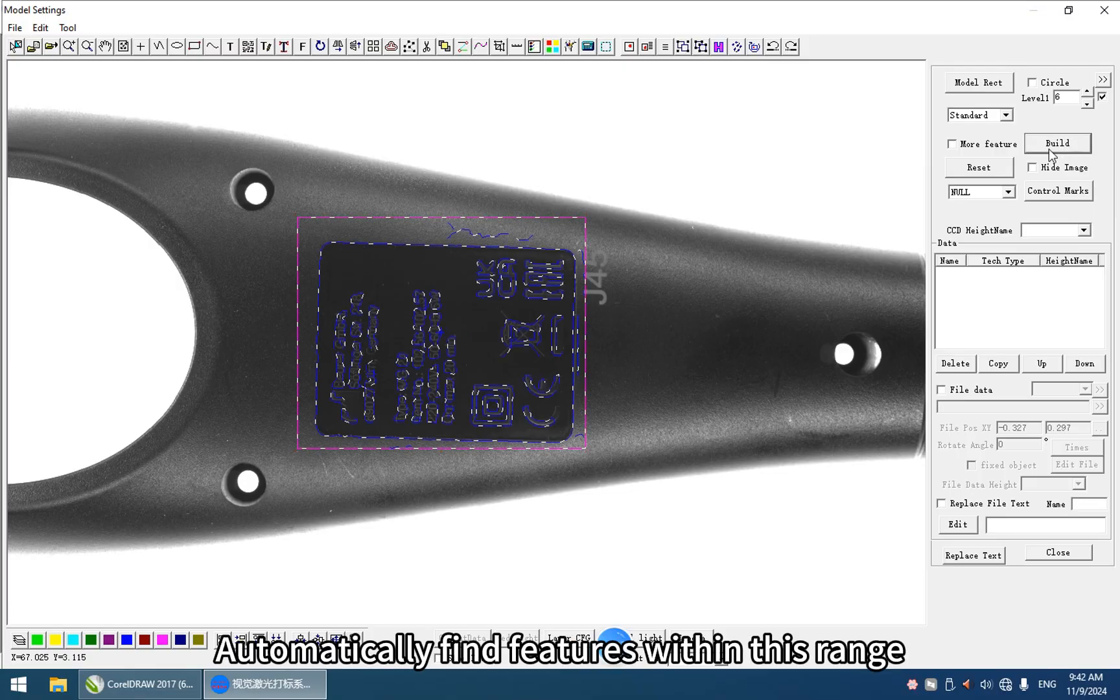
scroll(498, 317, "up", 2)
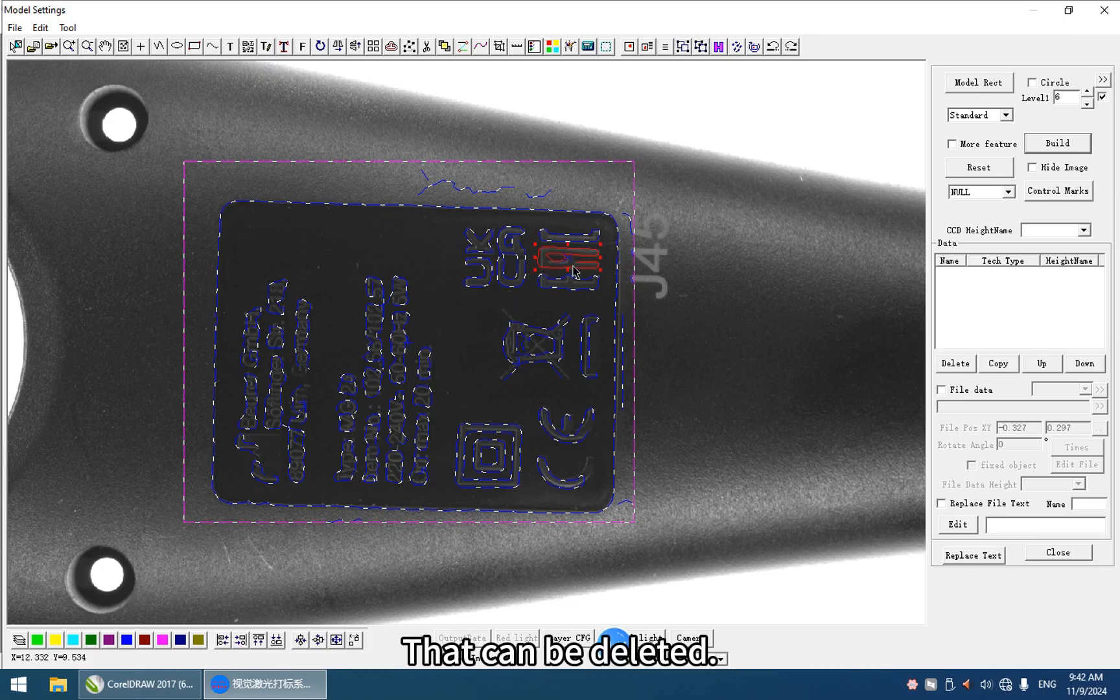
left_click_drag(441, 243, 561, 454)
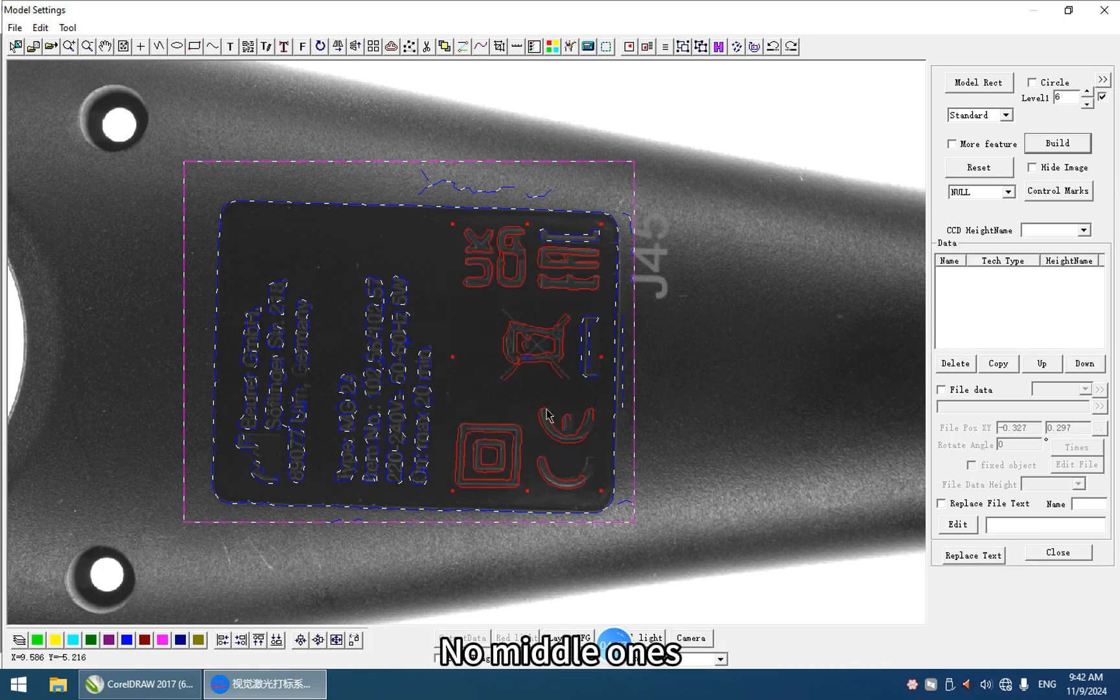
left_click(317, 204)
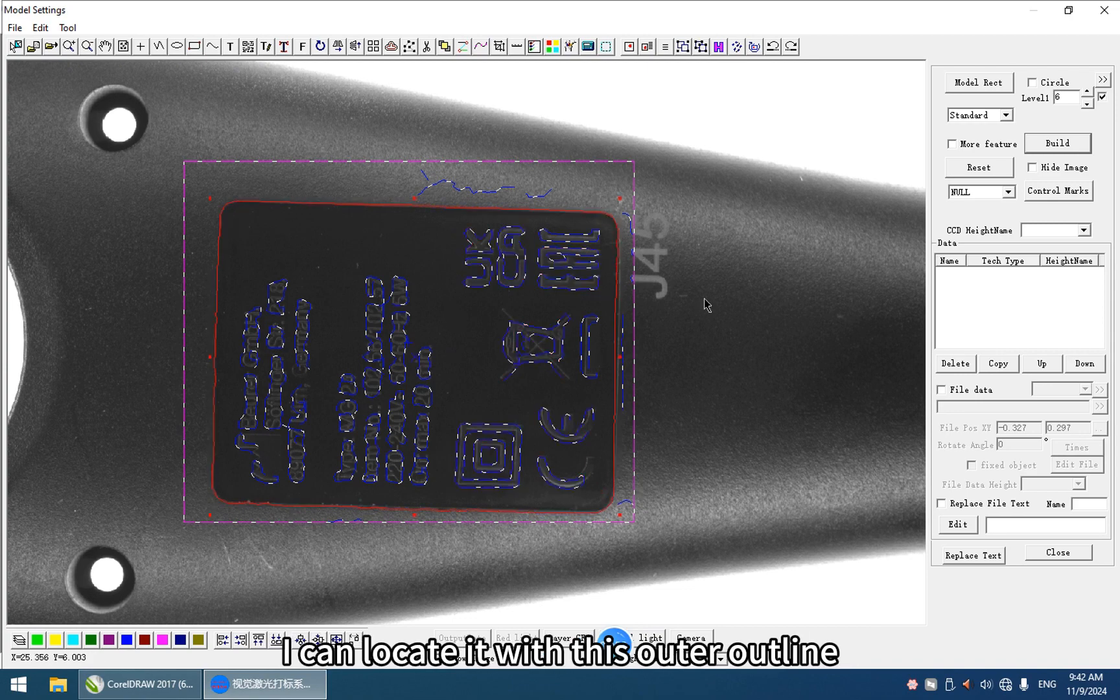
left_click(396, 259)
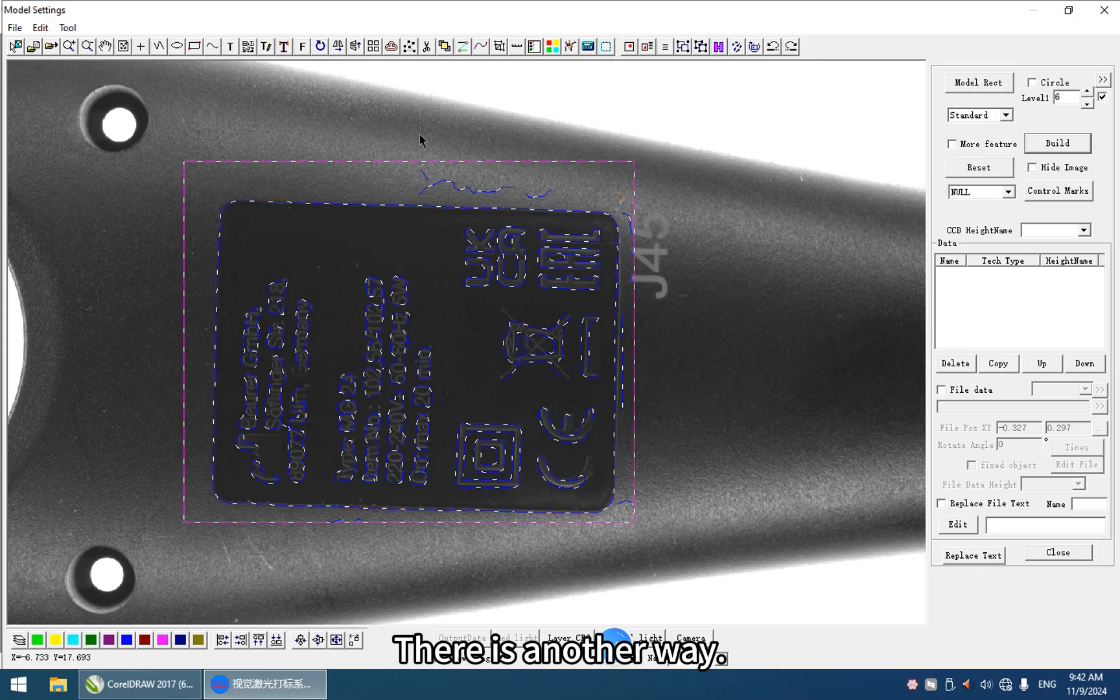
Step: Mask the printed text and symbols inside the label with a rectangle mask and rebuild the model features
left_click(588, 48)
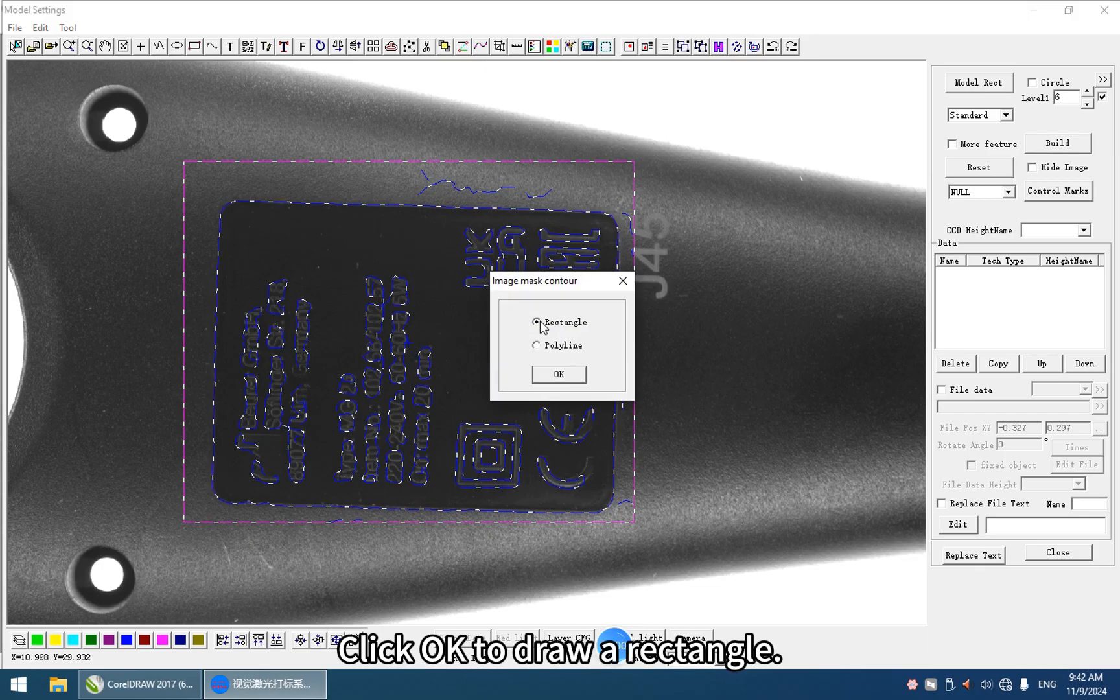
left_click(558, 374)
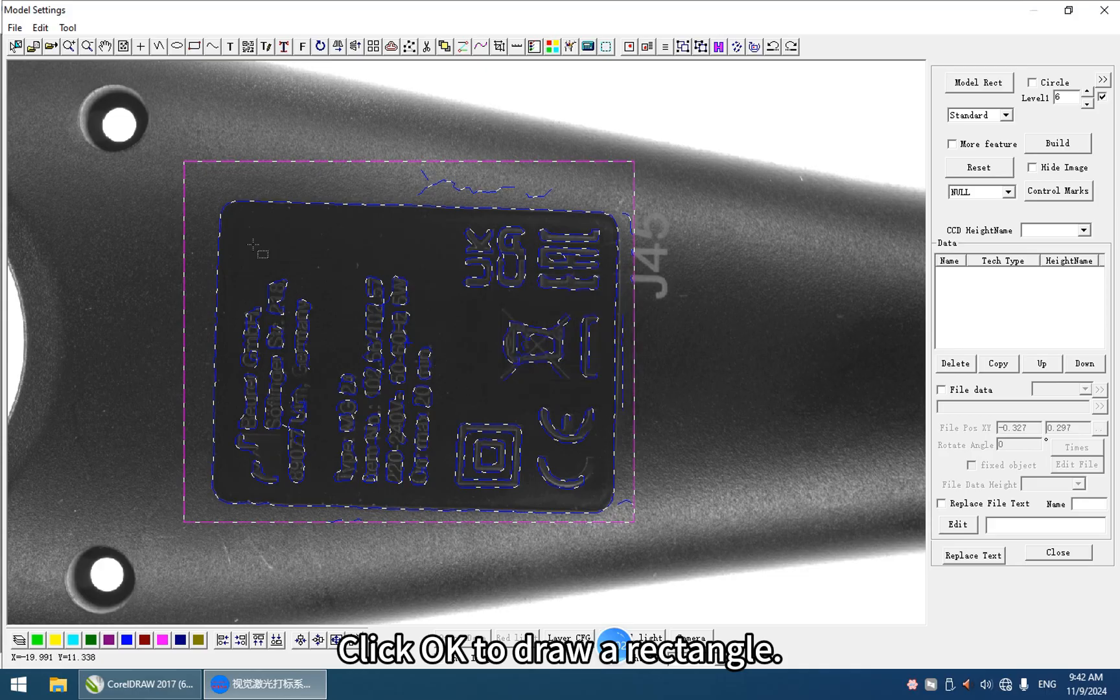
left_click_drag(245, 231, 588, 485)
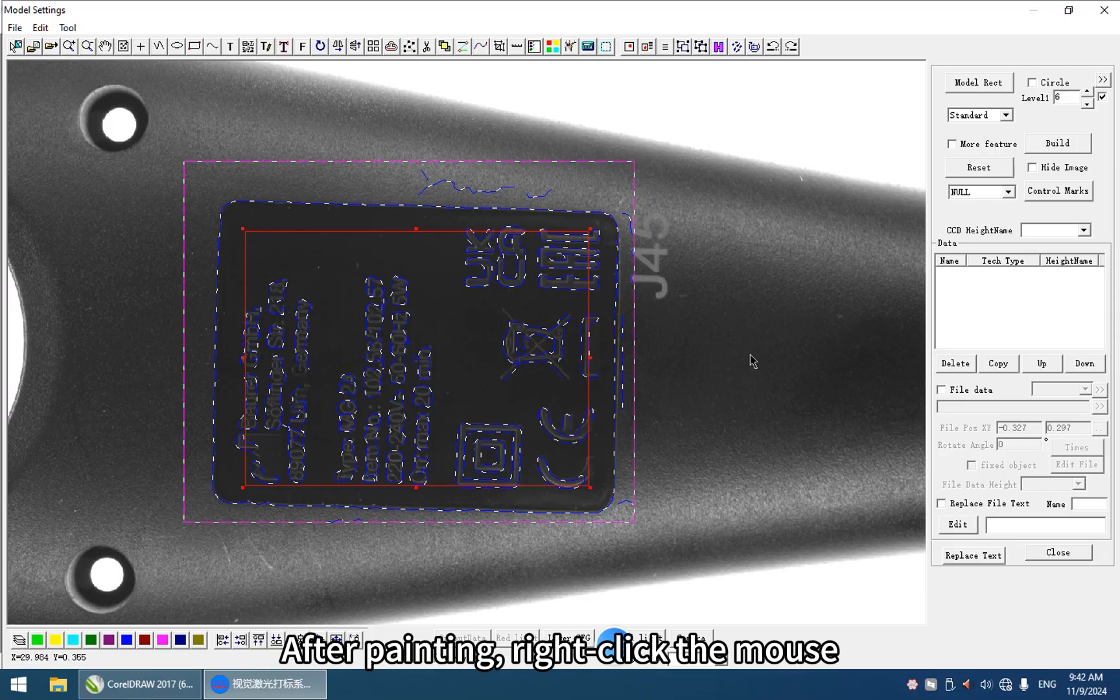
left_click(1059, 148)
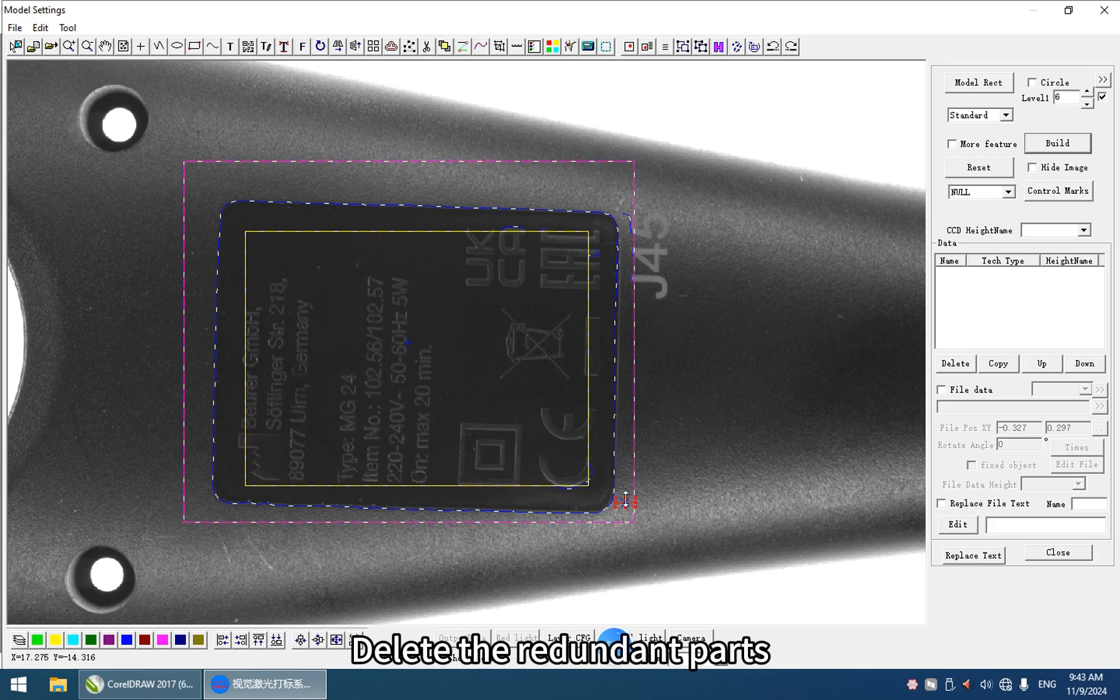
Step: Delete the redundant contour fragments beside the label's right edge, keeping the label outline as the model feature
key("Delete")
left_click(628, 215)
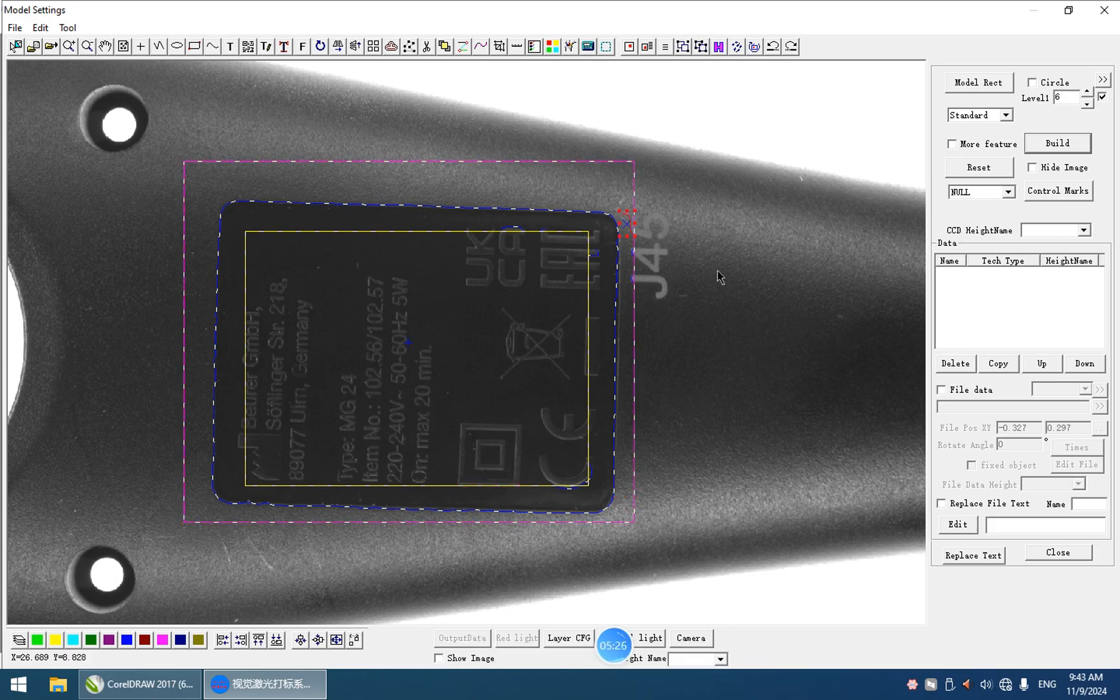
left_click(616, 335)
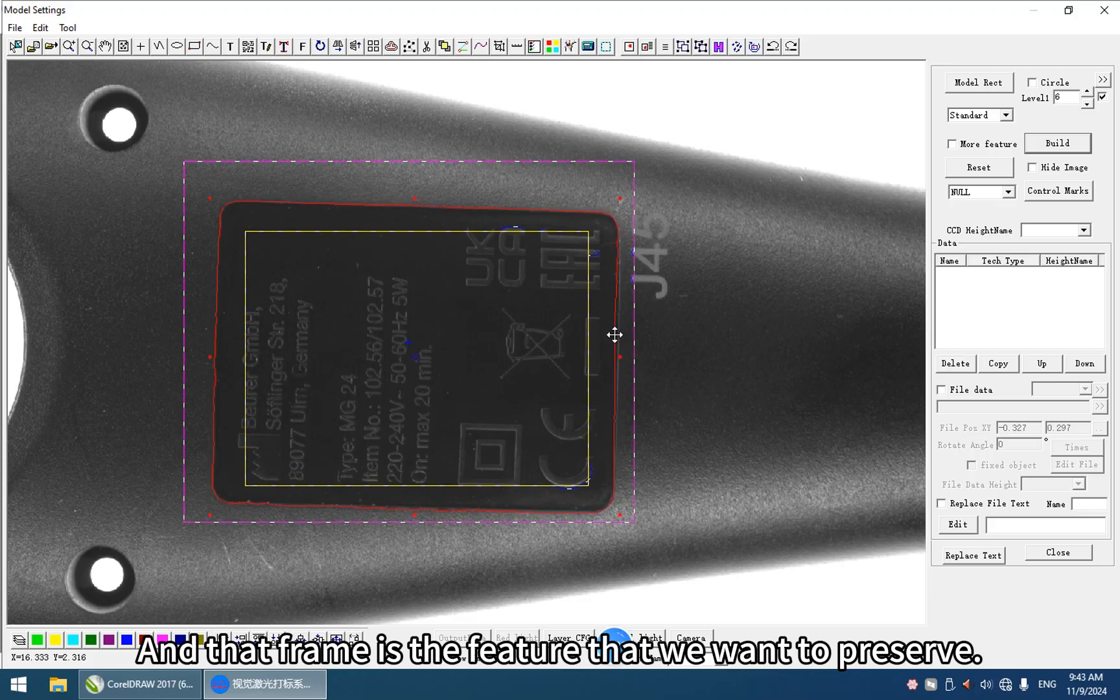
left_click(709, 448)
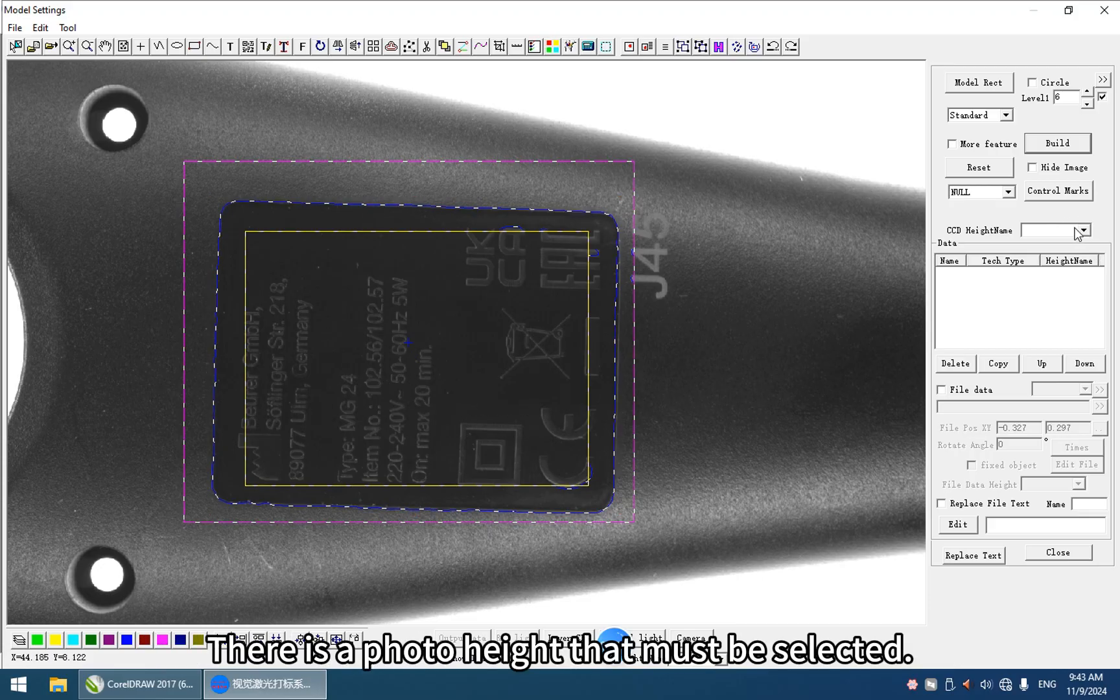
Step: Set the model's CCD height name to 20 and enable file data for the marking content
left_click(1085, 230)
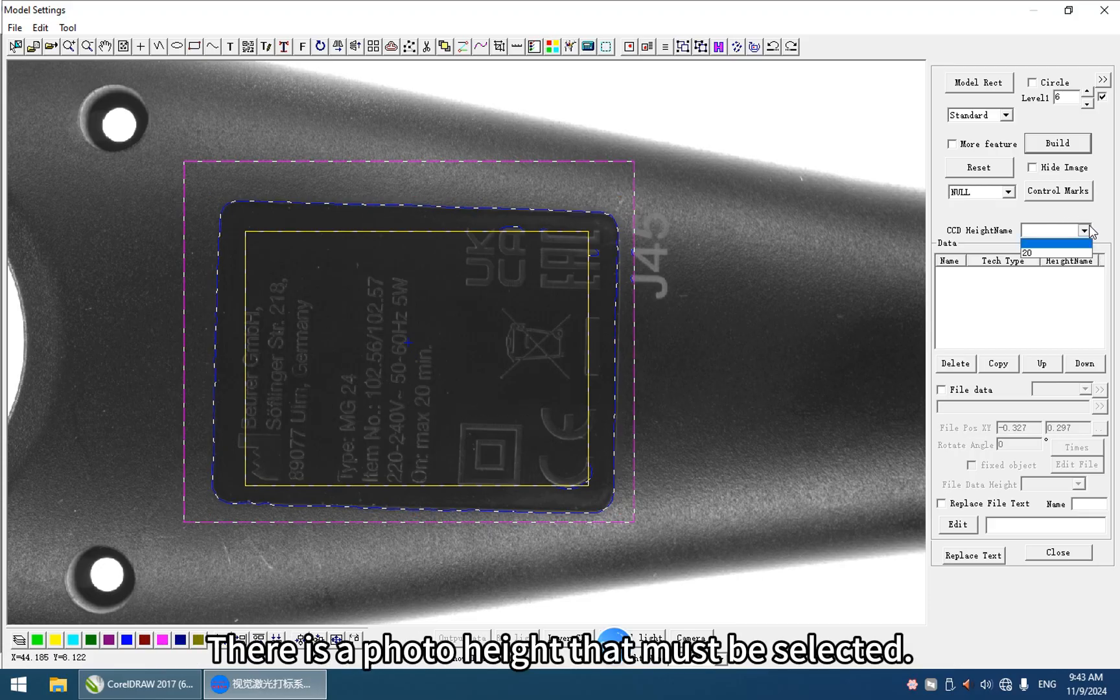
left_click(1029, 253)
left_click(945, 389)
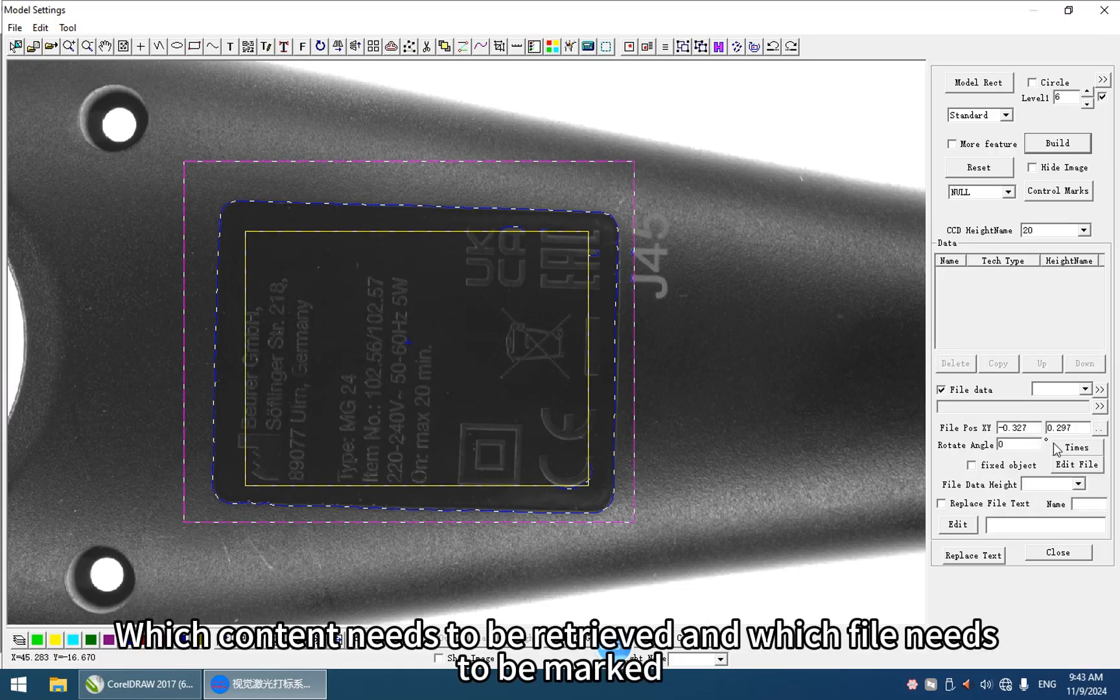
Step: Load the EZD file named 2 from the Desktop as the model's marking file
left_click(1097, 408)
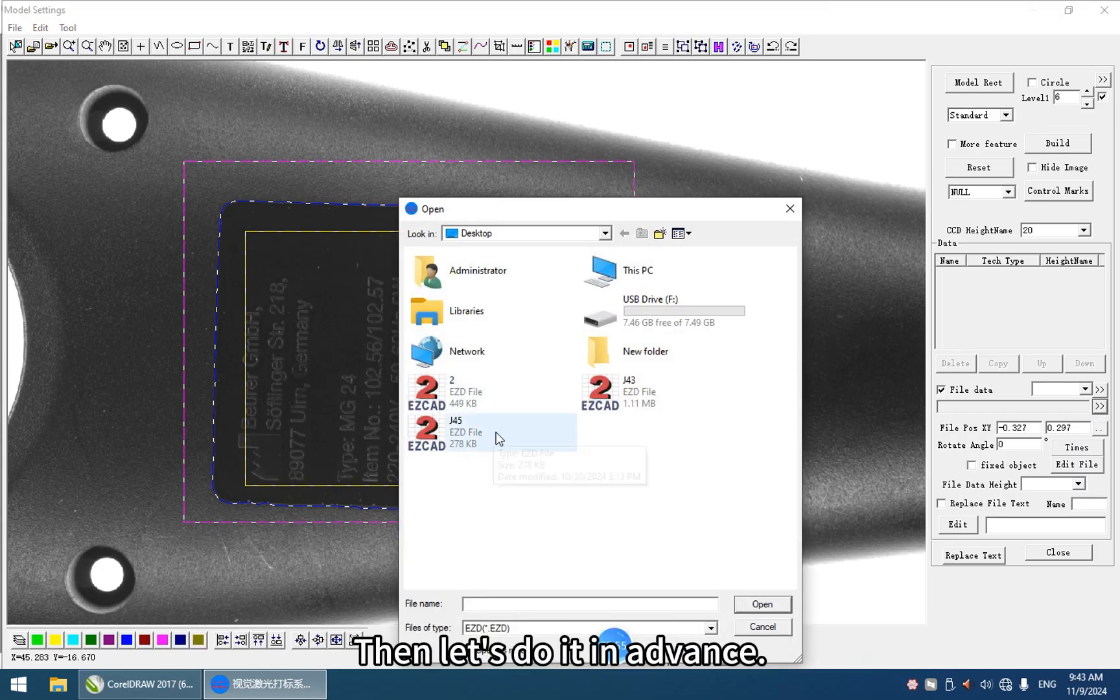
left_click(483, 392)
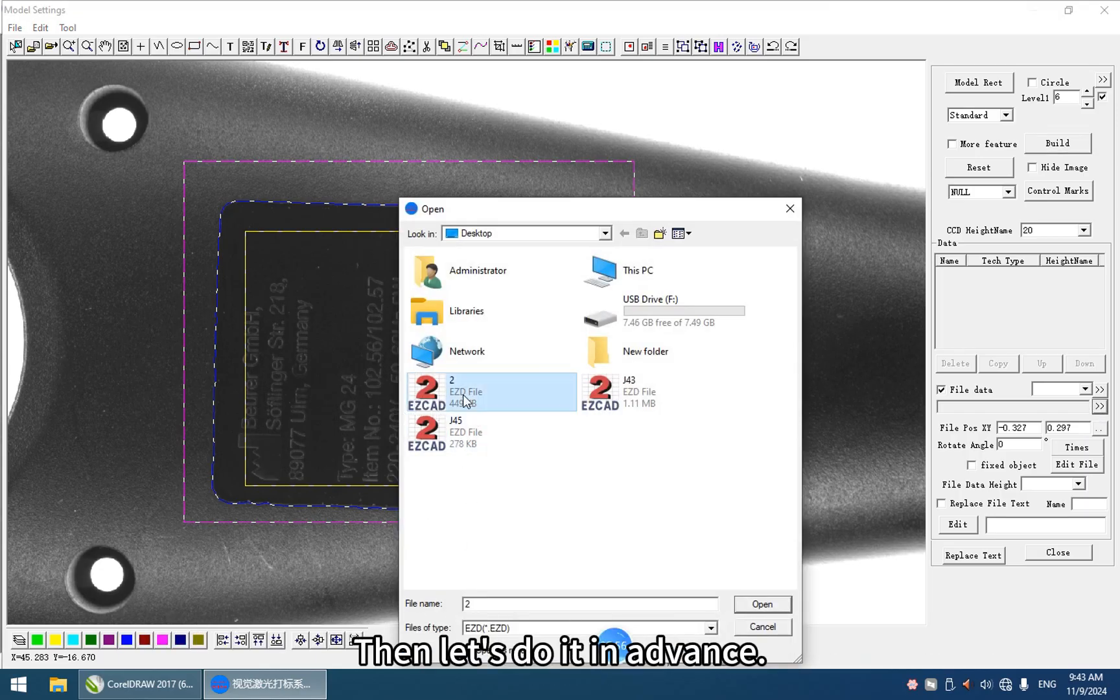
left_click(762, 603)
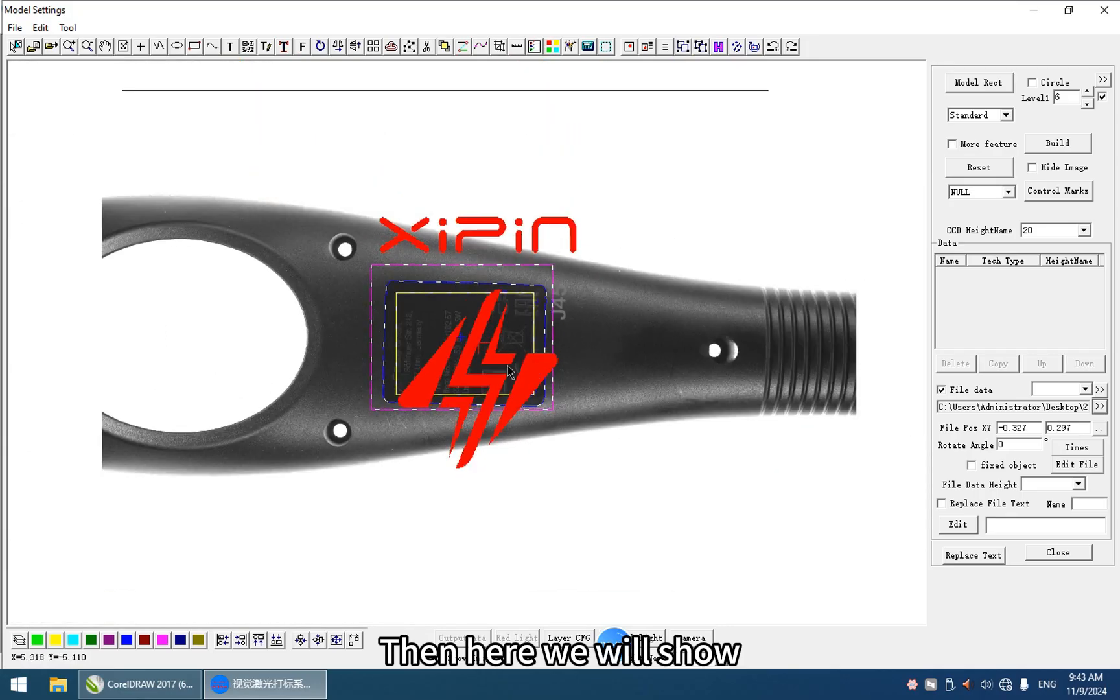
Step: Replace the model's marking file with the J45 EZD file from the Desktop
left_click(1099, 407)
left_click(453, 427)
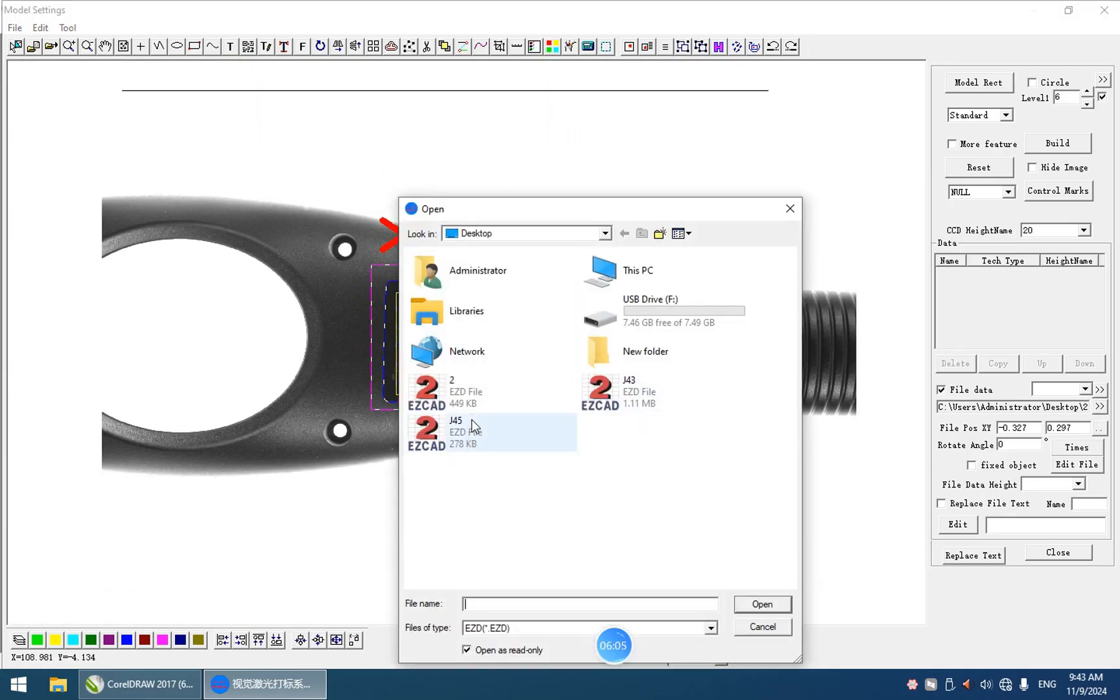
left_click(763, 604)
Step: Try out several positions for the marking file's centre on the handle surface beside the label and its J45 text
scroll(483, 335, "up", 3)
scroll(490, 344, "up", 4)
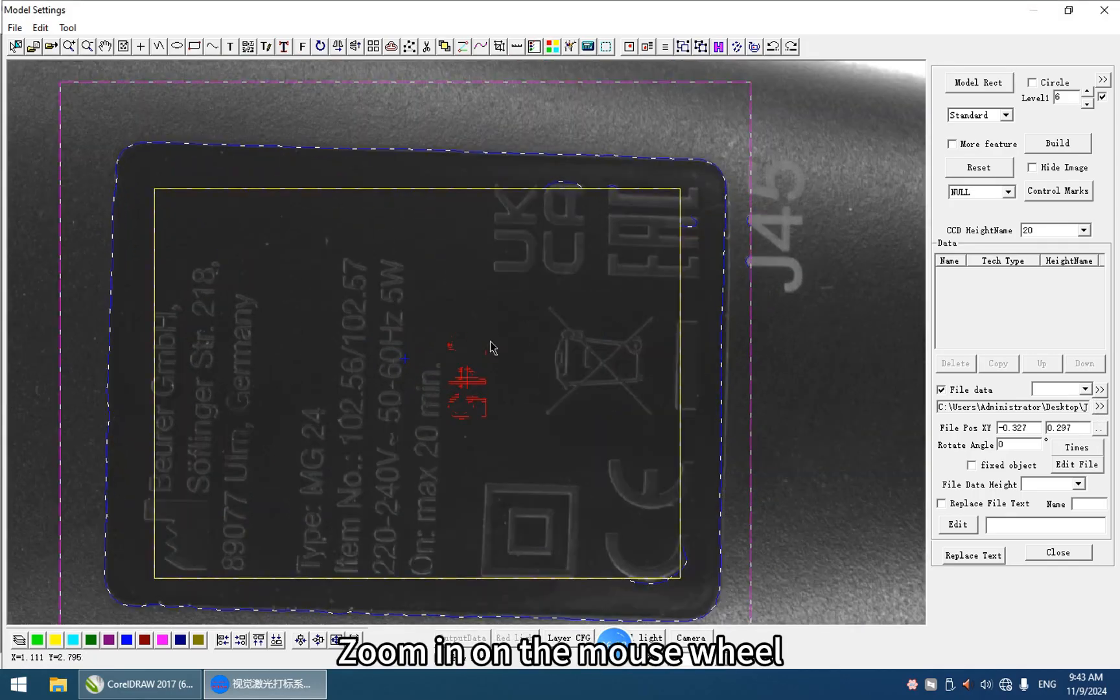
scroll(493, 363, "down", 4)
scroll(505, 360, "up", 3)
scroll(507, 364, "down", 5)
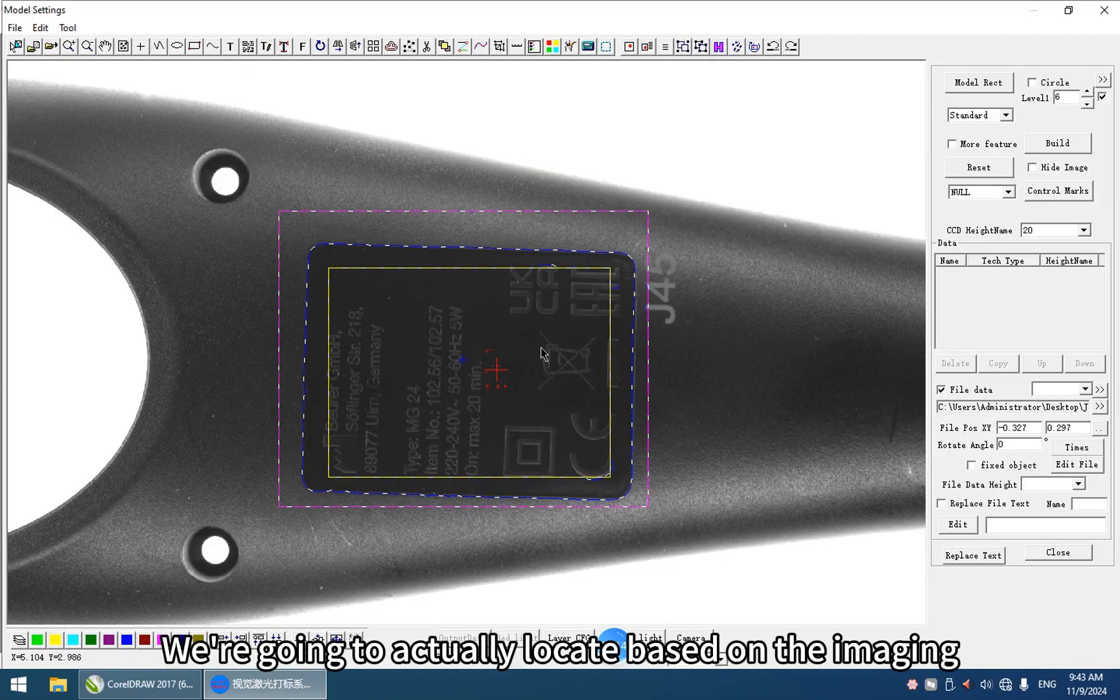
scroll(631, 297, "down", 3)
scroll(635, 304, "up", 4)
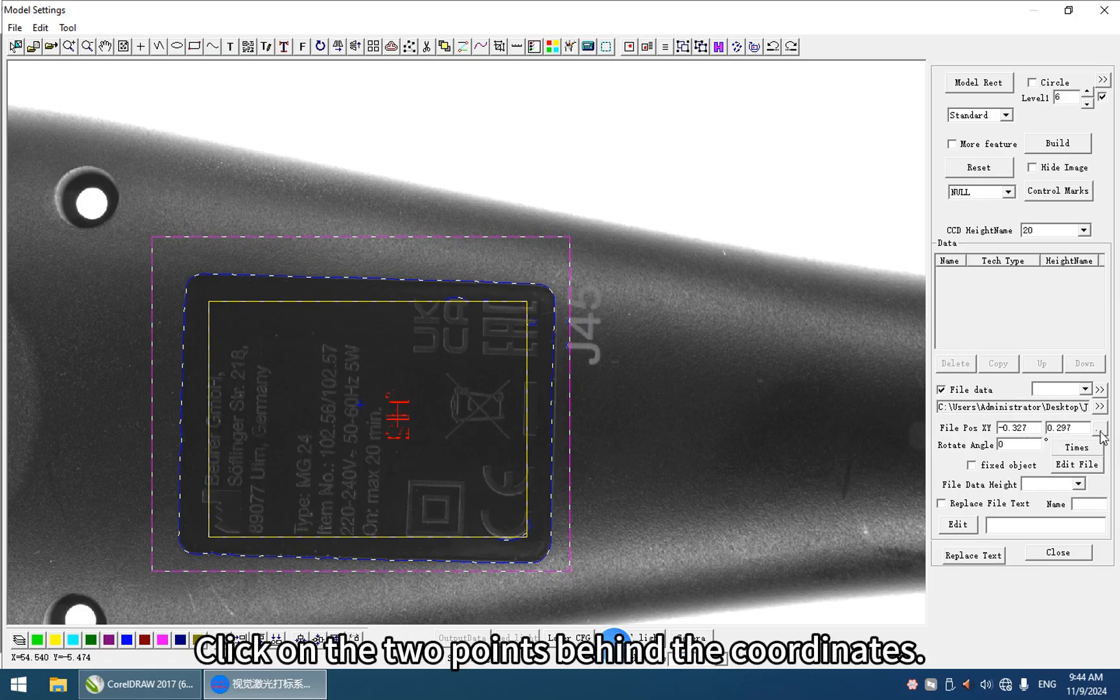
left_click(699, 428)
scroll(697, 433, "up", 2)
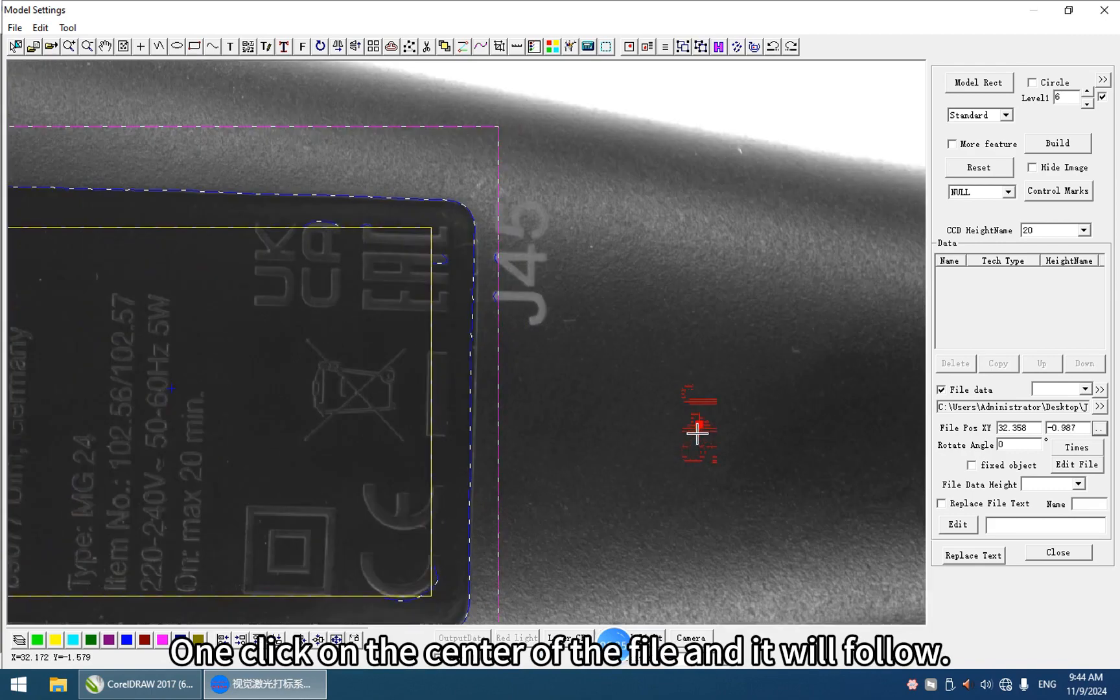
scroll(697, 432, "up", 2)
scroll(698, 423, "down", 2)
left_click(596, 258)
left_click(559, 252)
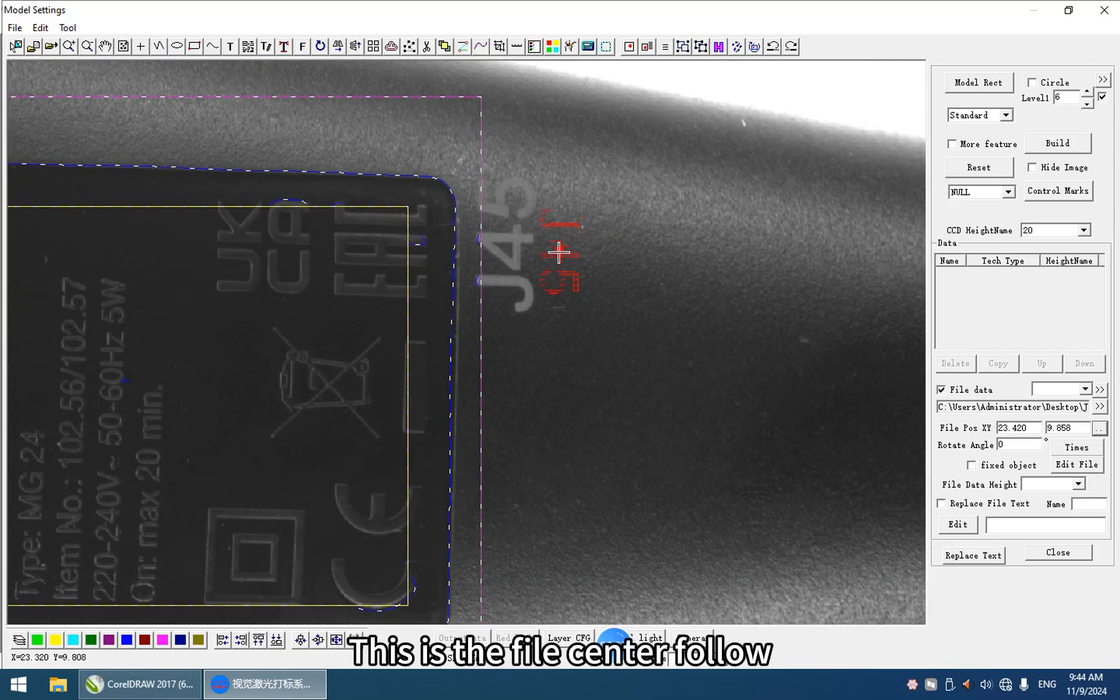
left_click(686, 274)
left_click(535, 339)
scroll(544, 415, "down", 2)
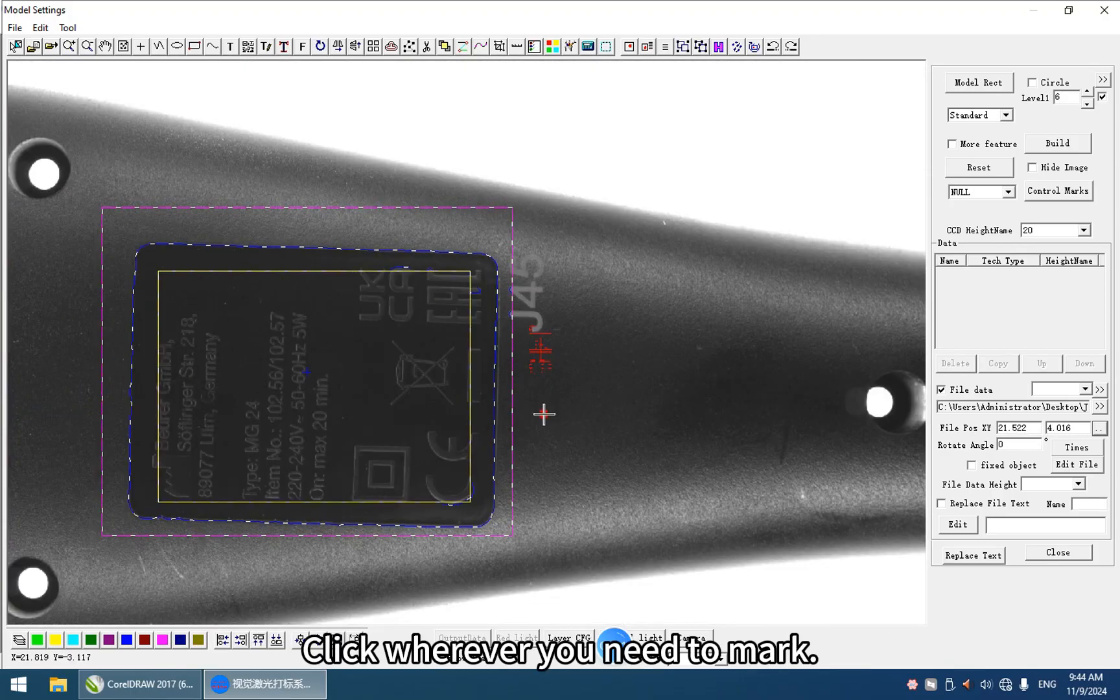
Step: Place the marking file's centre beside the label's lower-right corner at about X 19.058, Y -12.953 and close the model settings
left_click(534, 480)
left_click(519, 511)
left_click(517, 491)
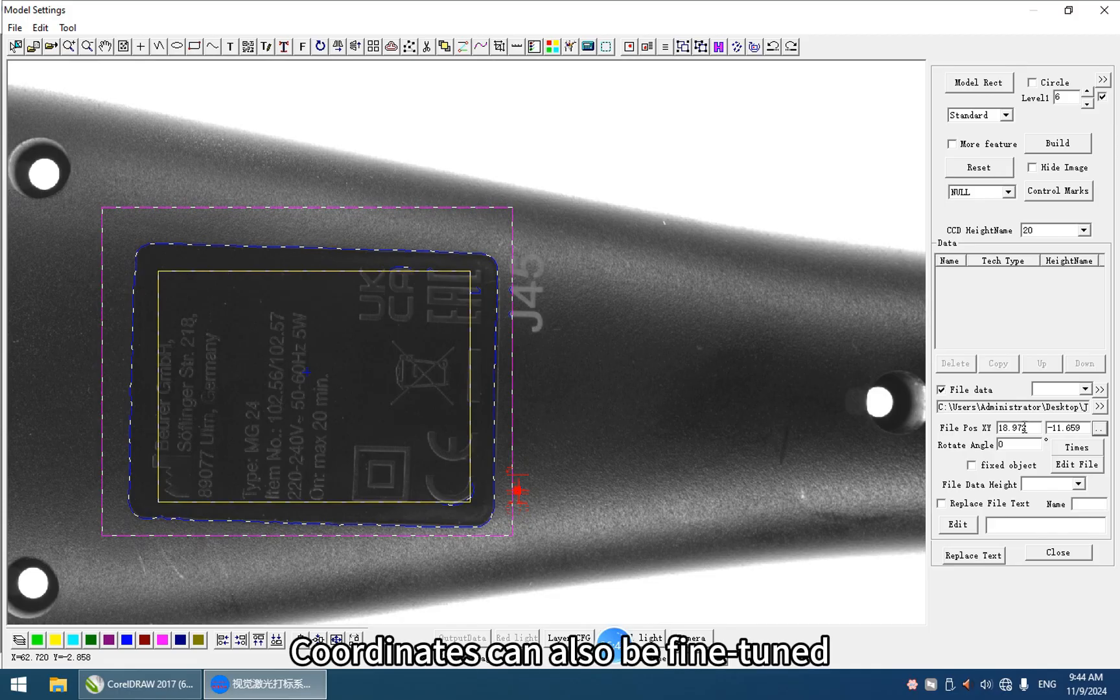
left_click(517, 503)
scroll(516, 509, "up", 2)
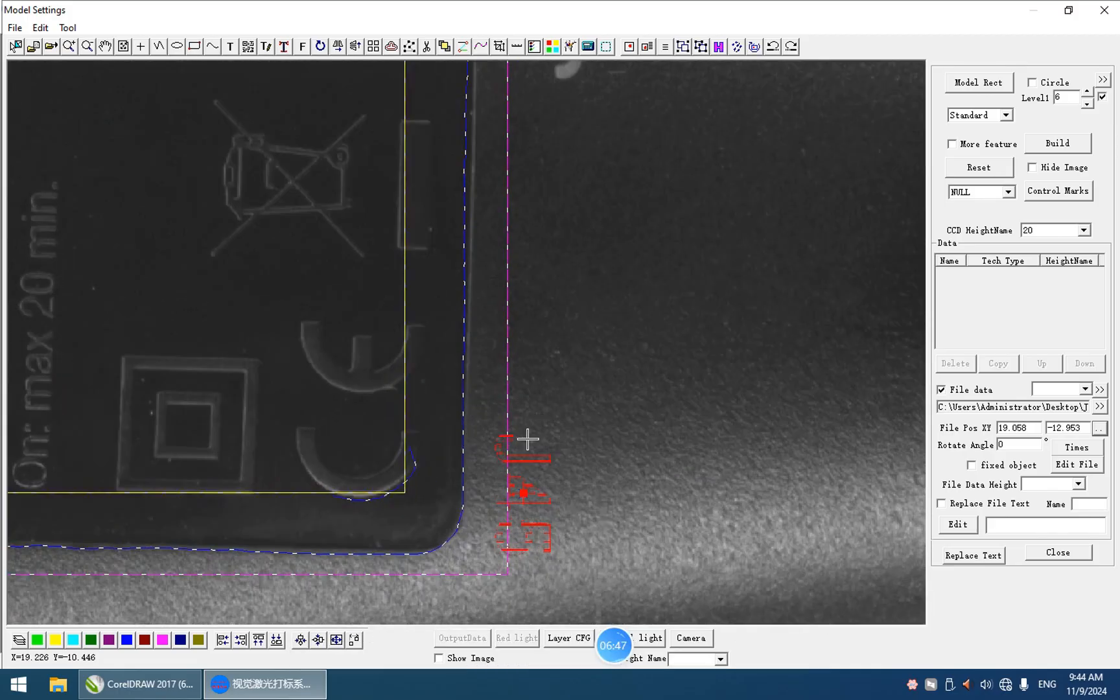
scroll(428, 439, "down", 2)
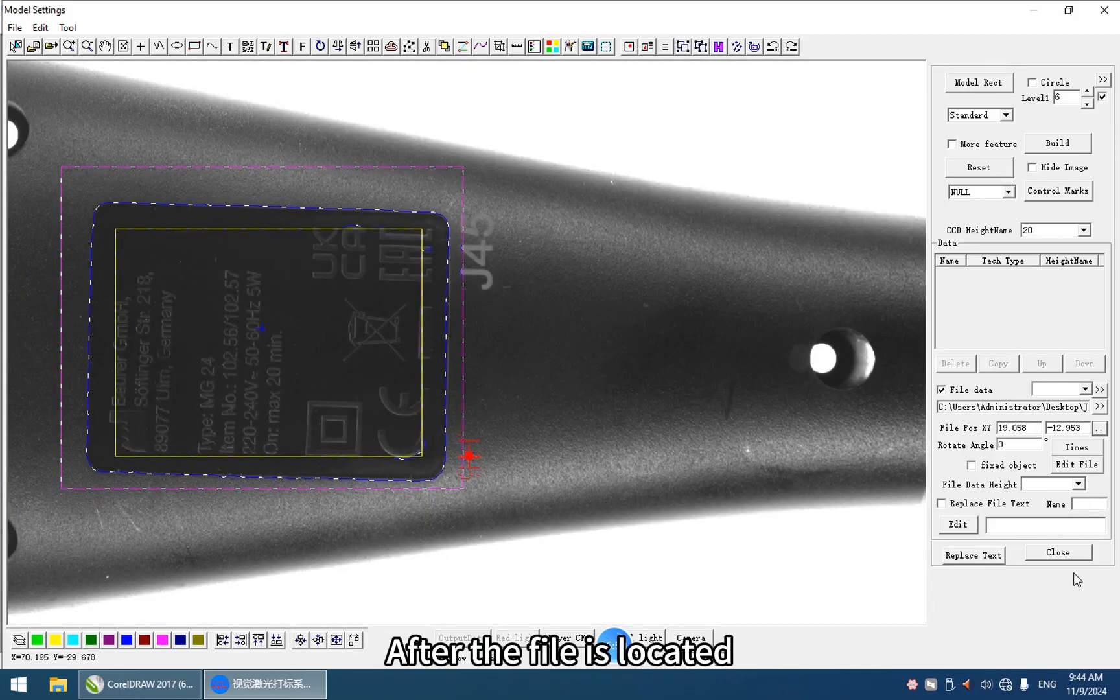
left_click(1062, 554)
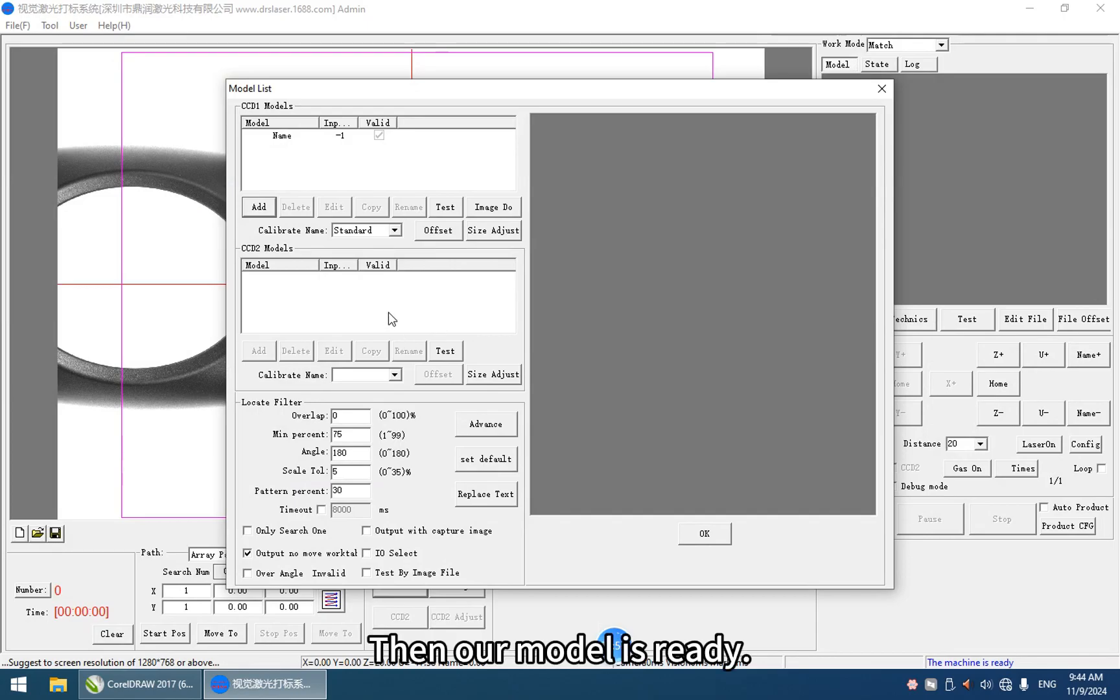
Step: Set the locate filter's angle to 80 and confirm the model list
double_click(353, 453)
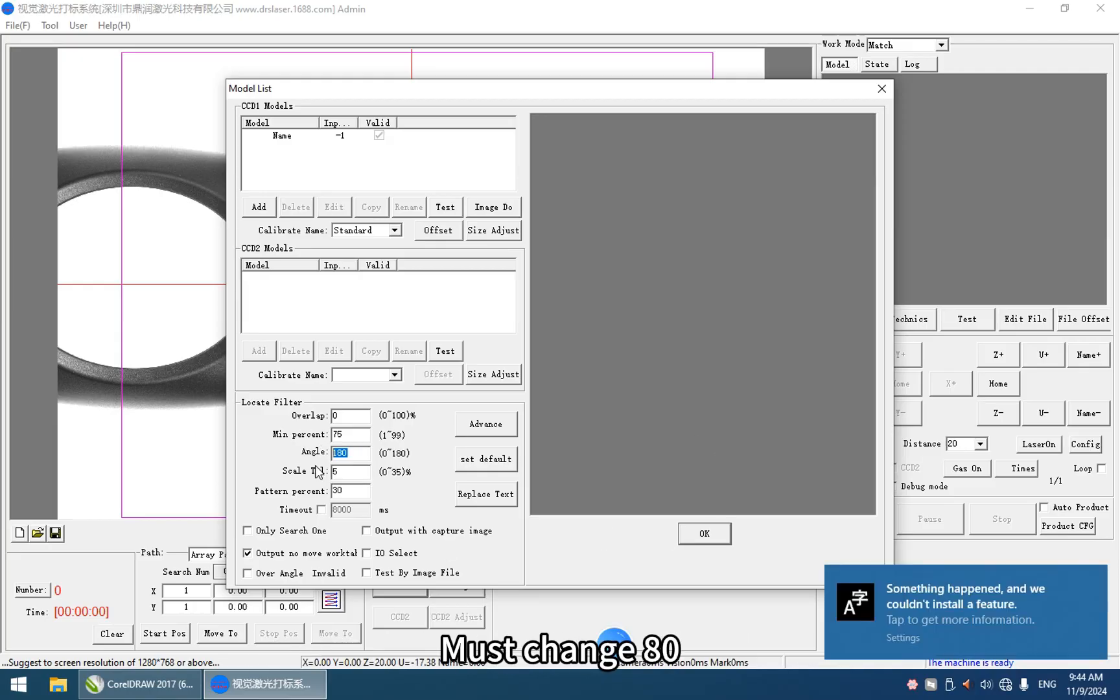
type("80")
left_click(704, 533)
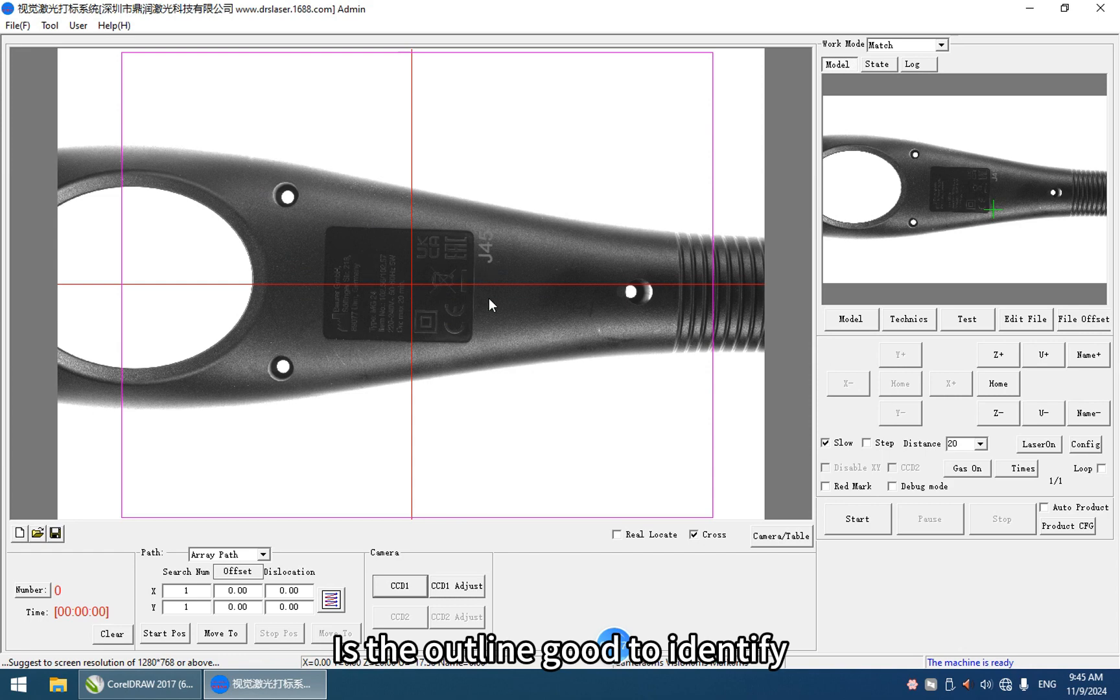
Step: Test how the label outline is matched on the rotated handle with real-time locating, and turn it off again
left_click(618, 534)
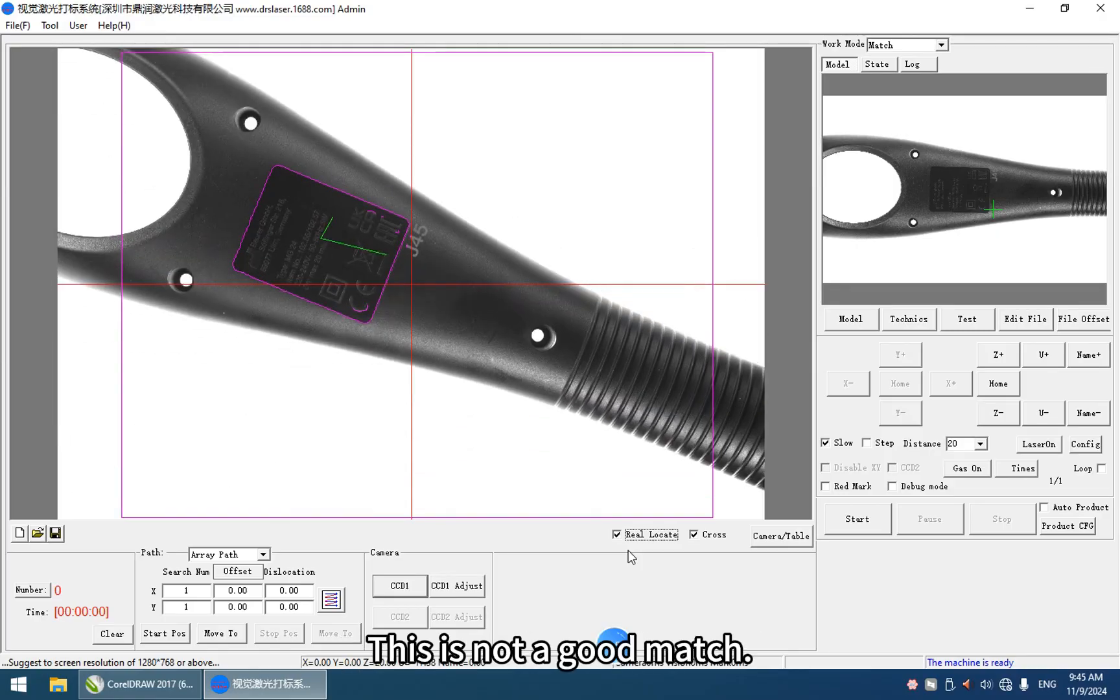
left_click(617, 535)
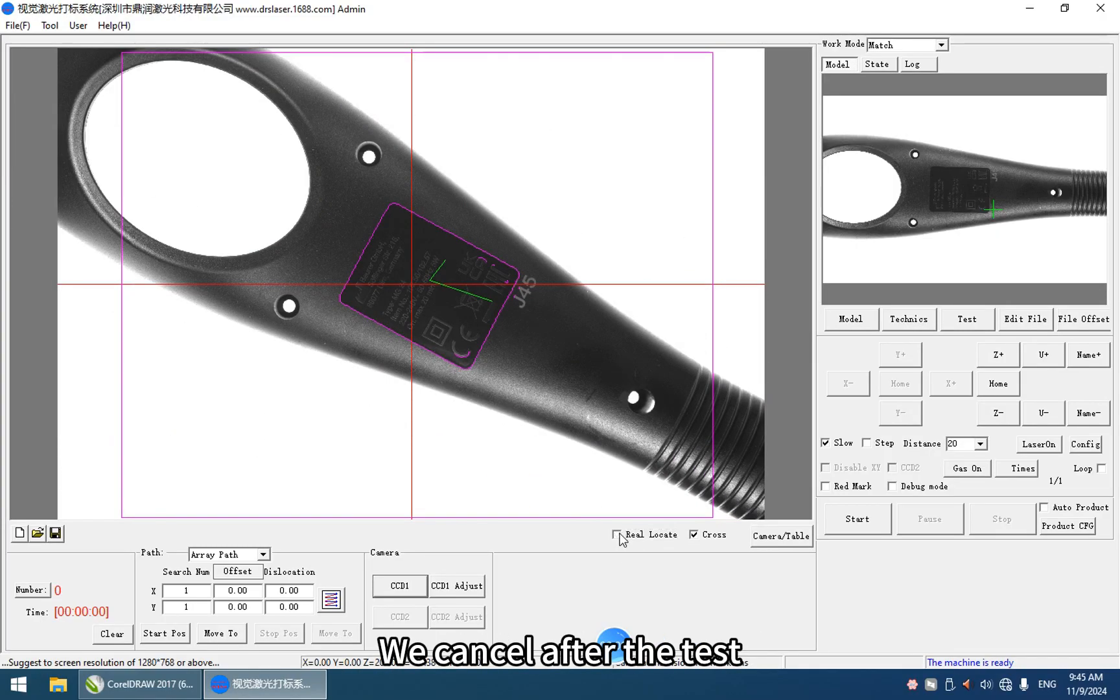
Step: Save the project as 11 on the Desktop and run a test marking at the handle's current location
left_click(57, 534)
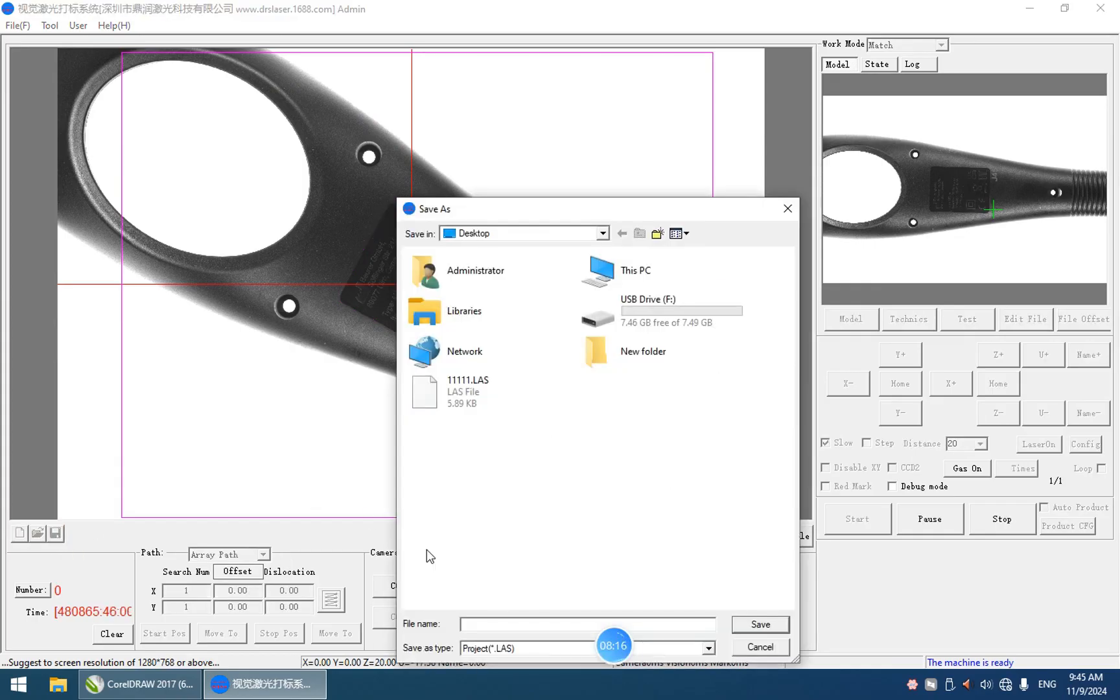
type("11")
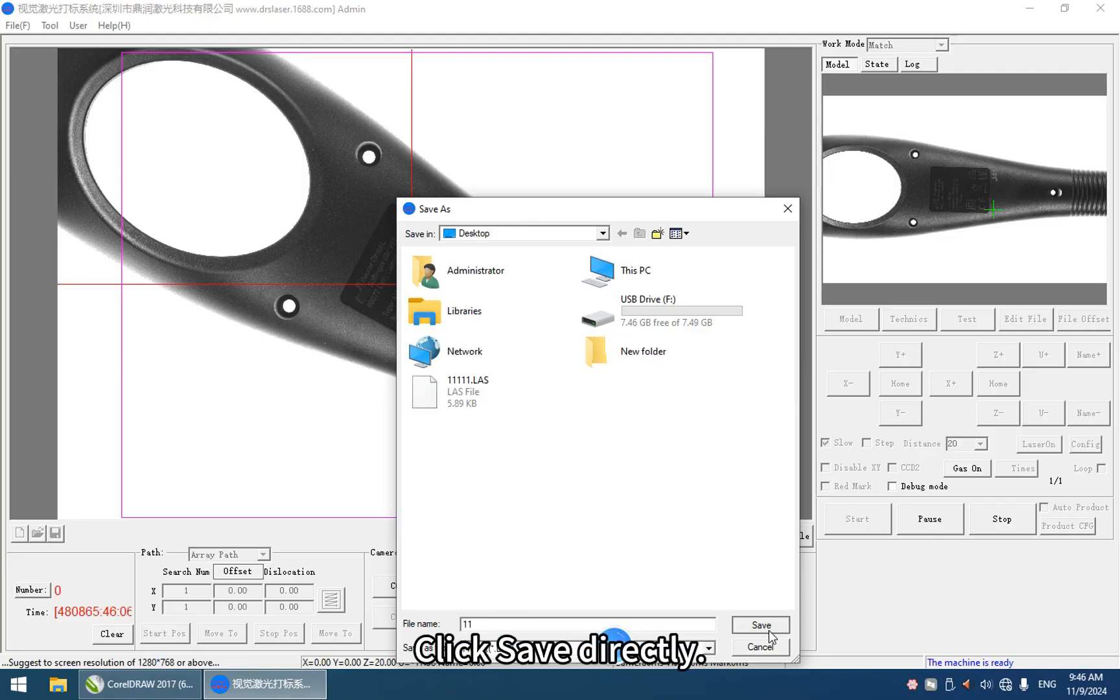
left_click(762, 626)
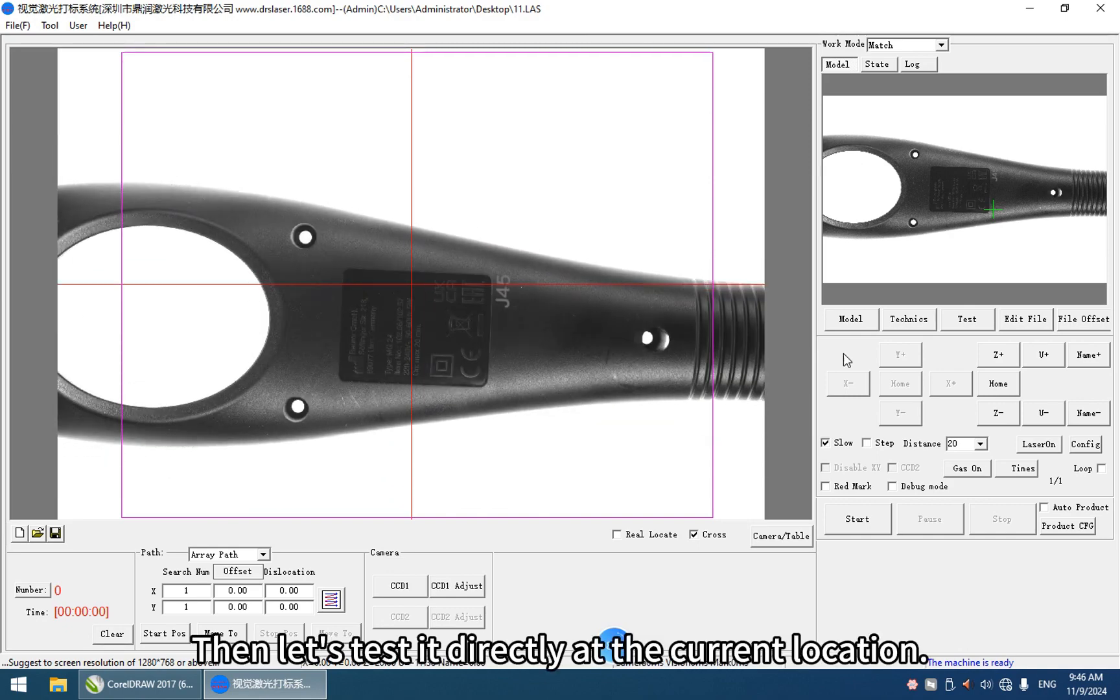
left_click(857, 518)
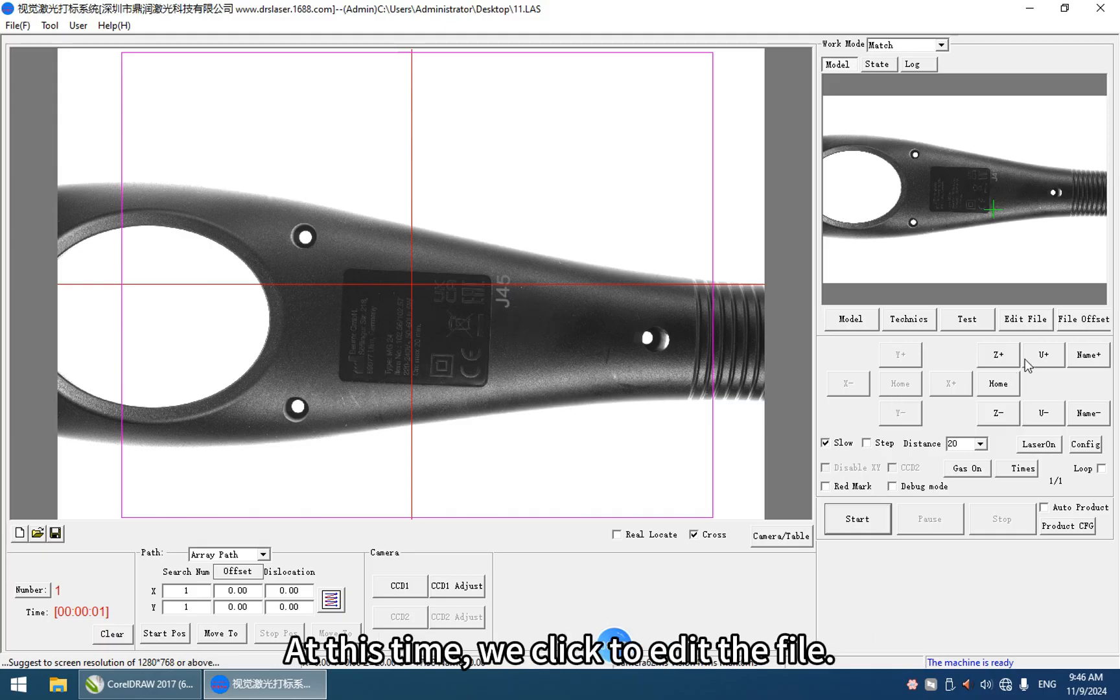
Step: Open the J45 marking file in EZCAD, examine the red pen's speed and pulse width parameters, and close the editor
left_click(1027, 323)
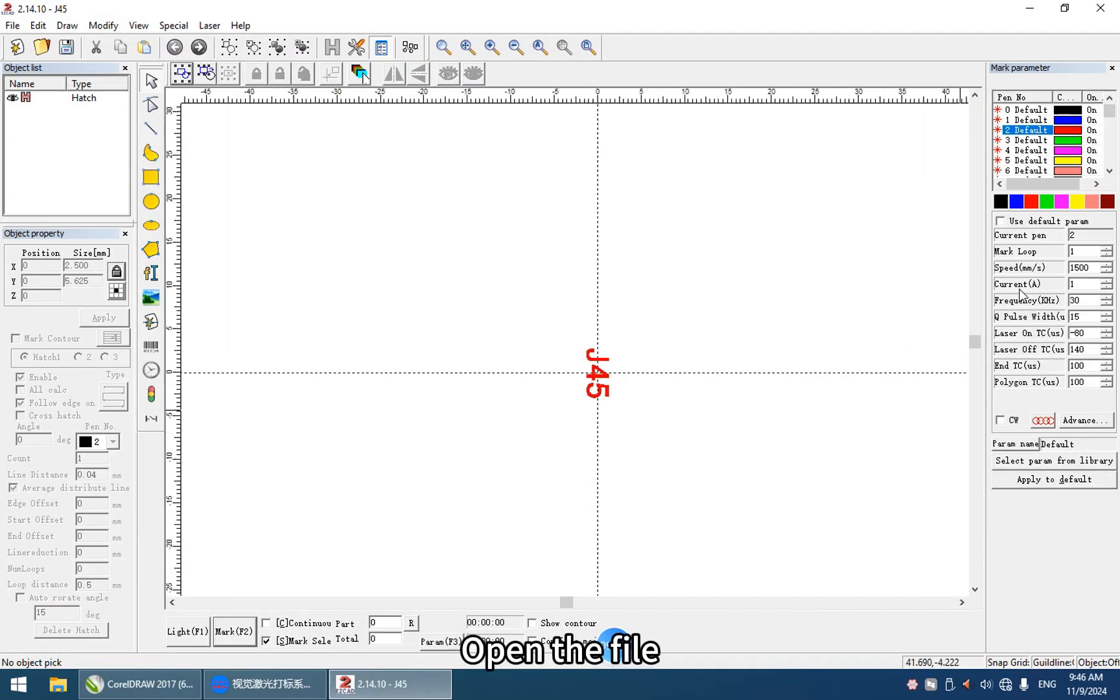
double_click(1075, 267)
double_click(1073, 317)
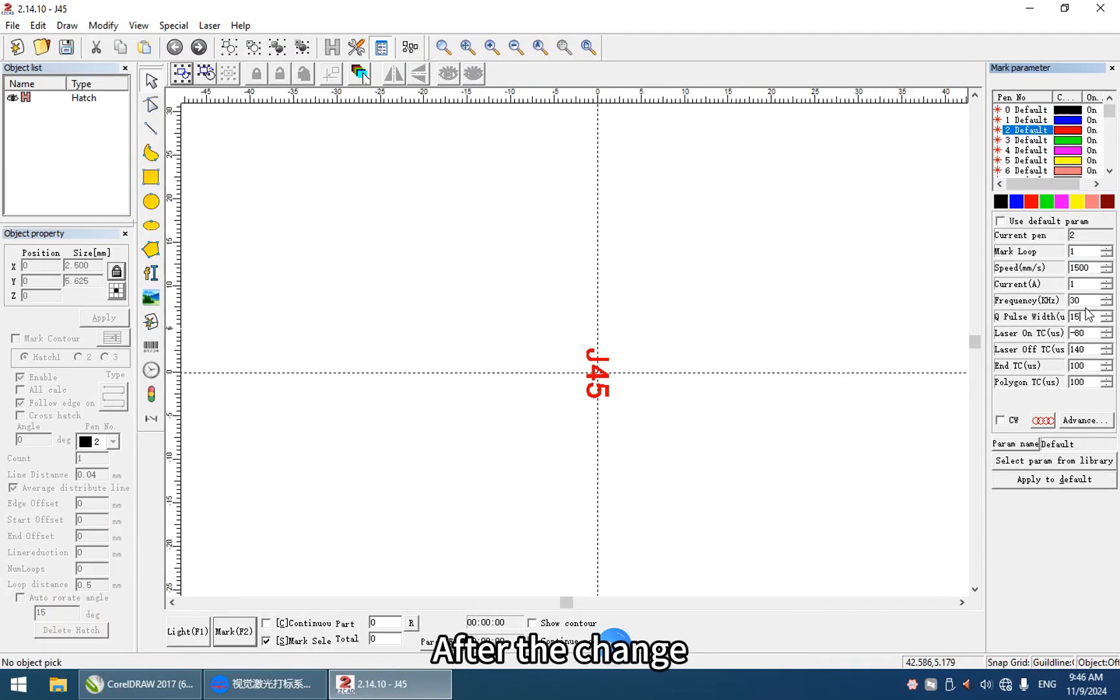
left_click(667, 326)
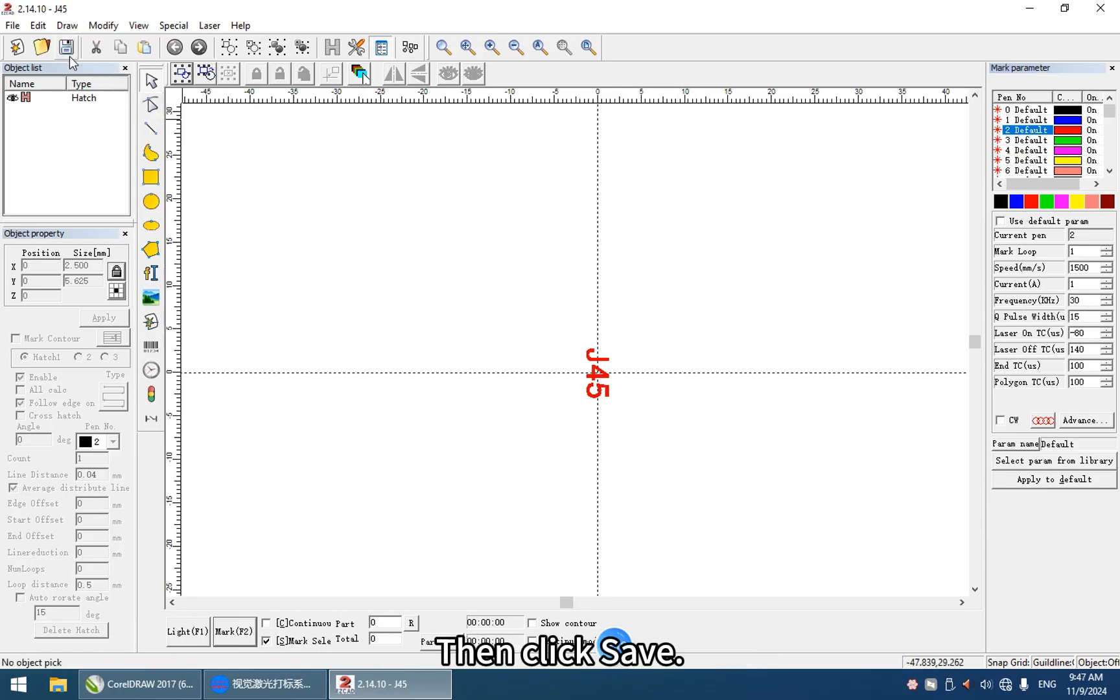
left_click(1100, 15)
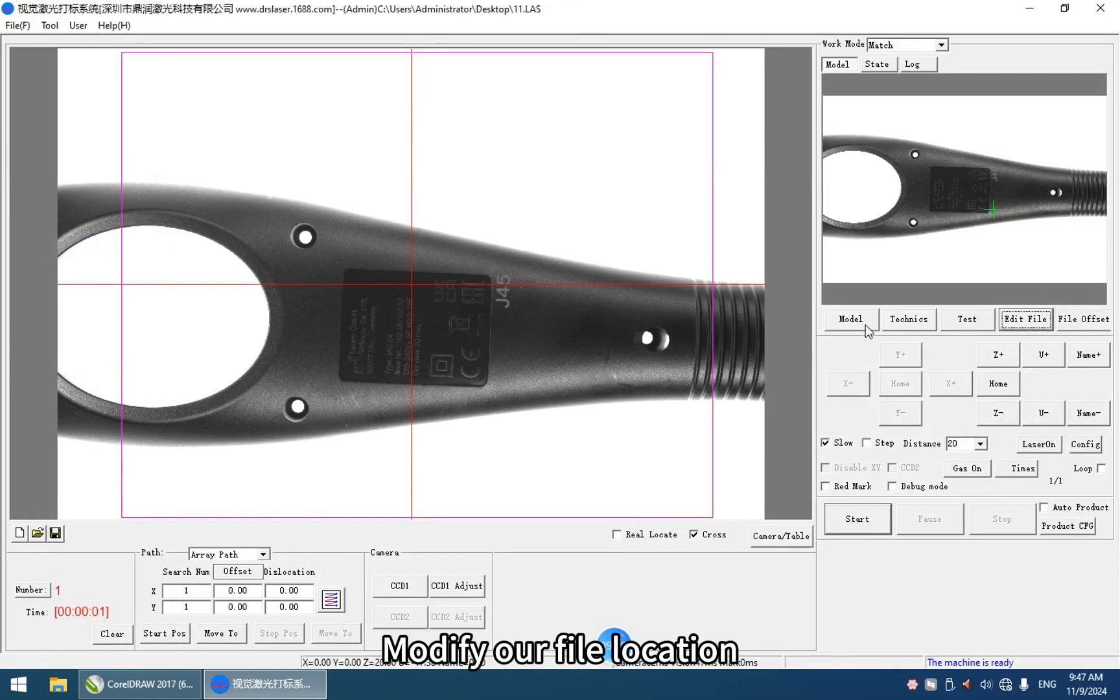
Step: Reopen the CCD1 model for editing and reposition the marking file's centre to about X 19.008, Y -12.750
left_click(847, 321)
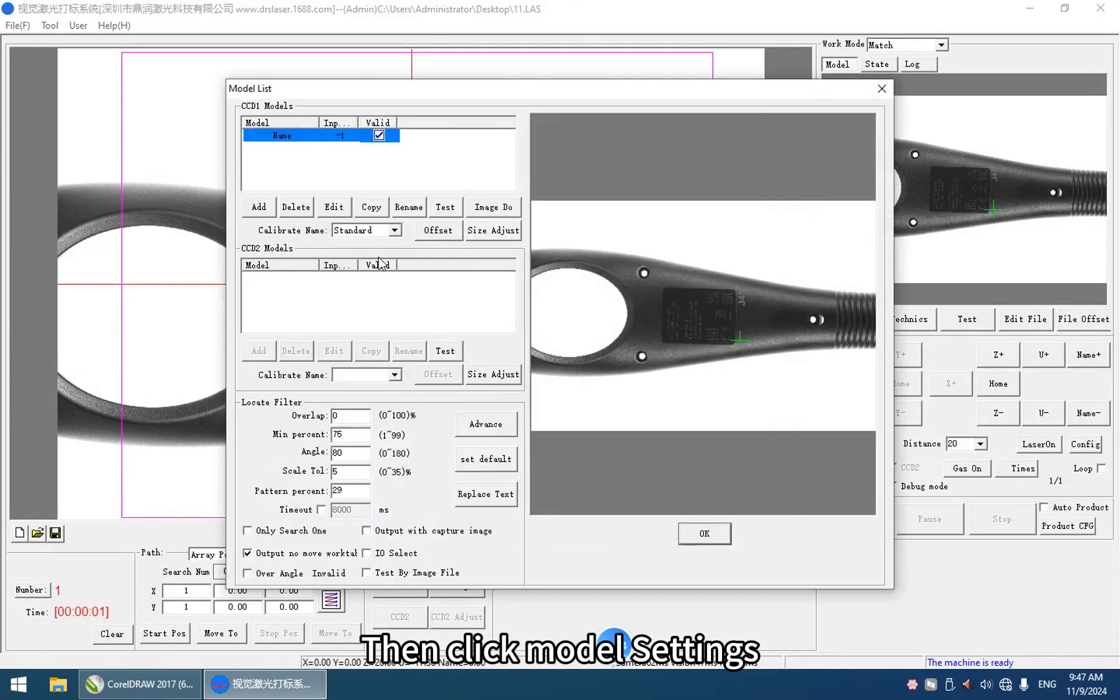
left_click(334, 208)
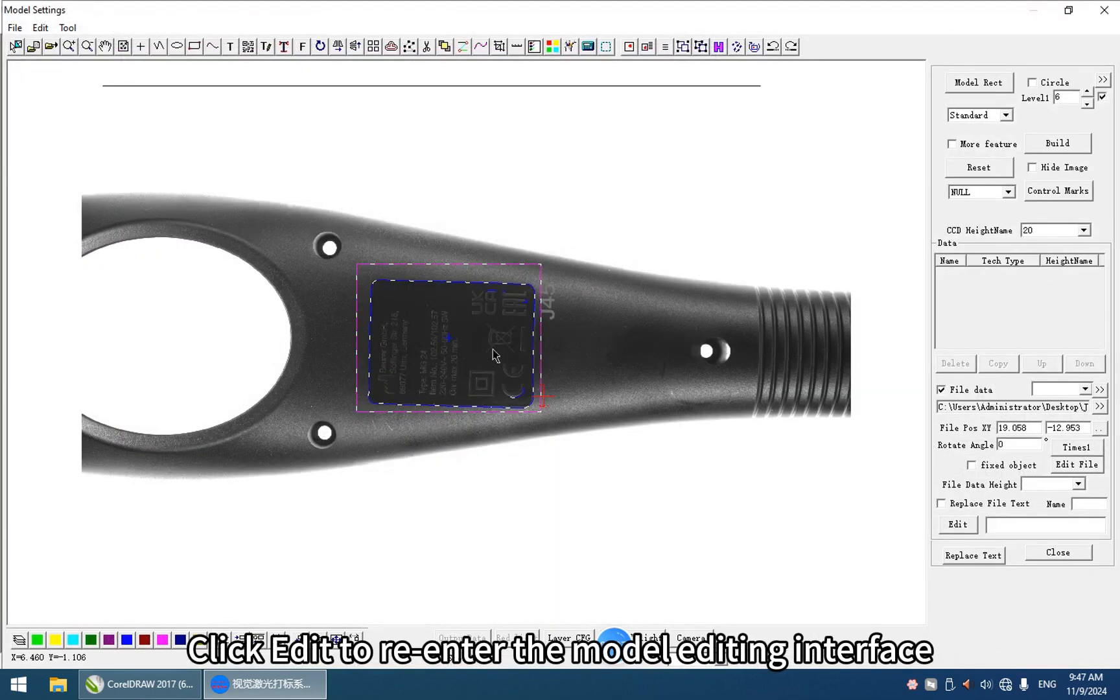
scroll(550, 397, "up", 2)
scroll(550, 396, "up", 2)
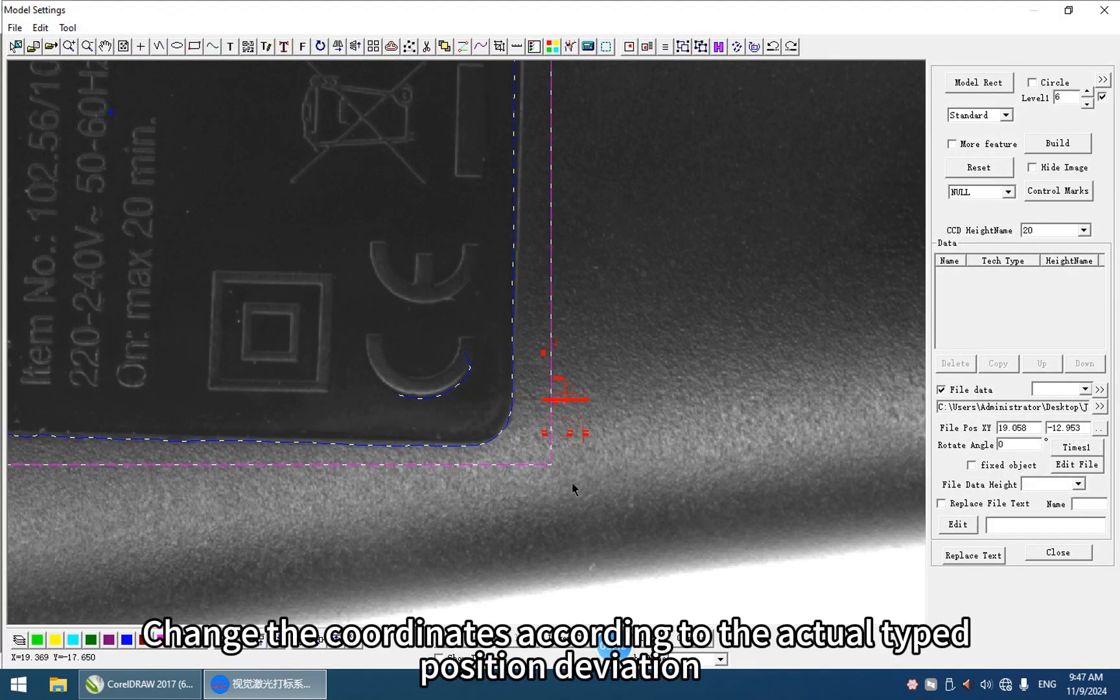
left_click(564, 389)
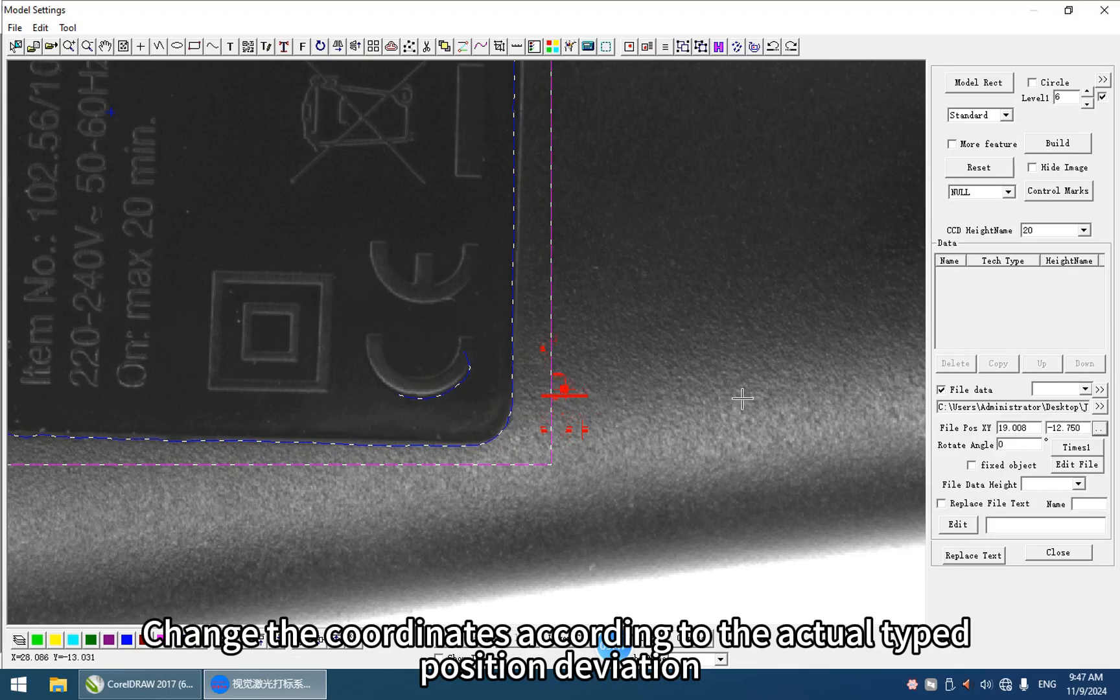
Step: Close the CCD1 model settings and run the marking on another handle placed under the camera
left_click(1073, 557)
left_click(705, 533)
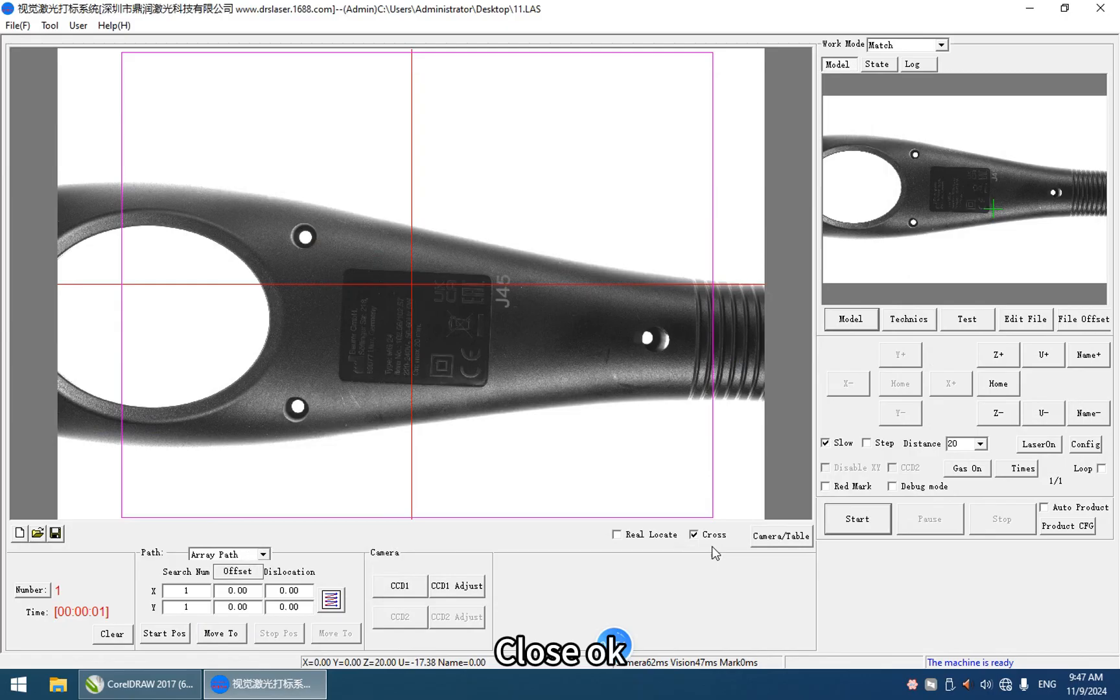
left_click(874, 527)
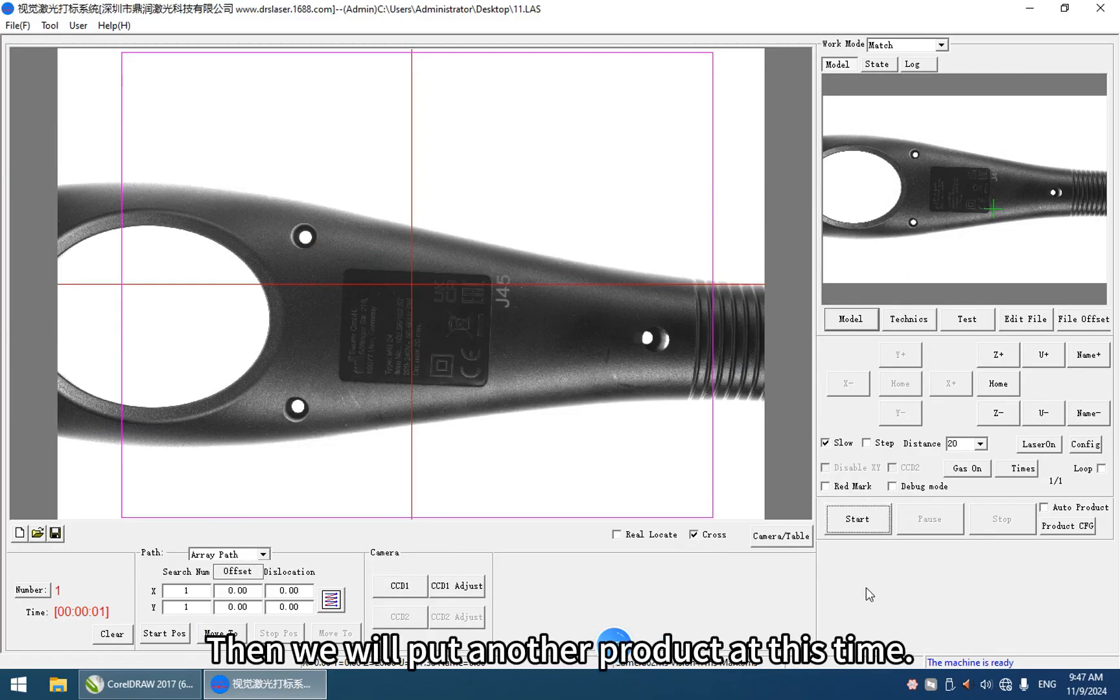
left_click(872, 524)
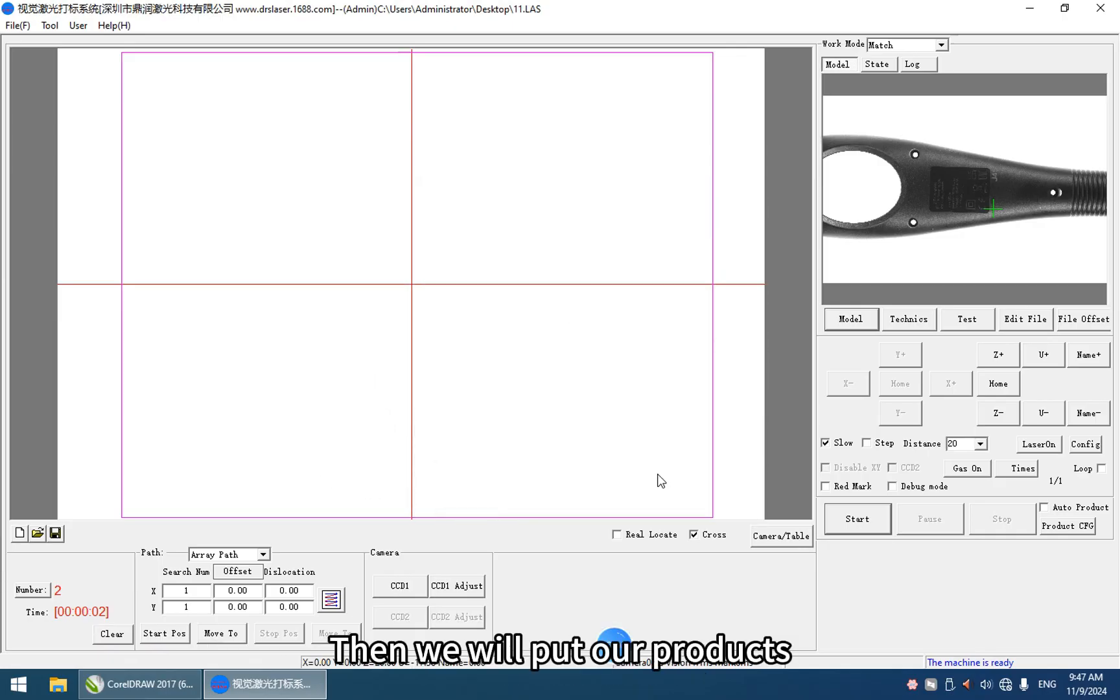
Step: Examine the feed length, trigger first offset and feed speed in the auto product configuration, and close it
left_click(1072, 512)
left_click(1072, 528)
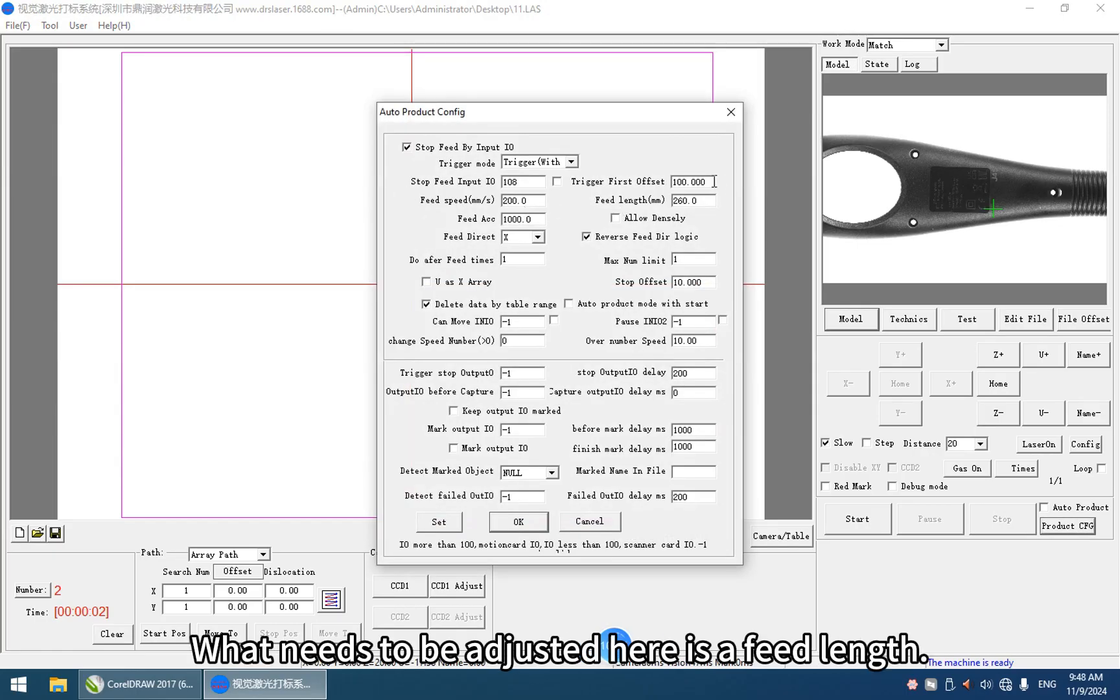
left_click_drag(700, 201, 658, 210)
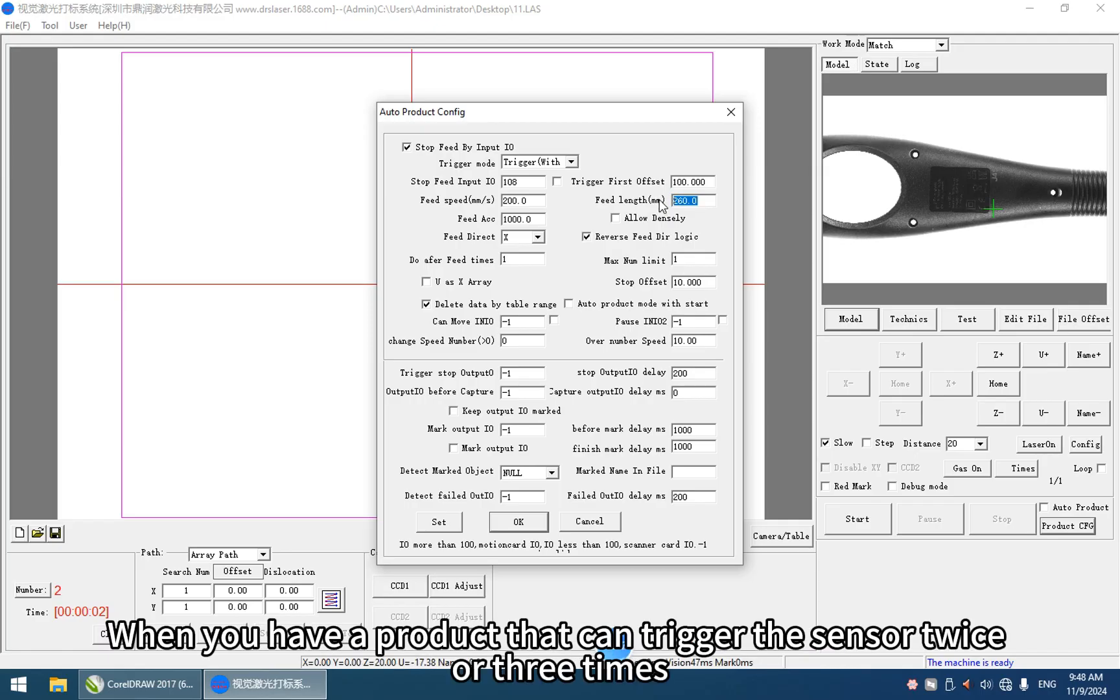
left_click_drag(683, 205, 644, 206)
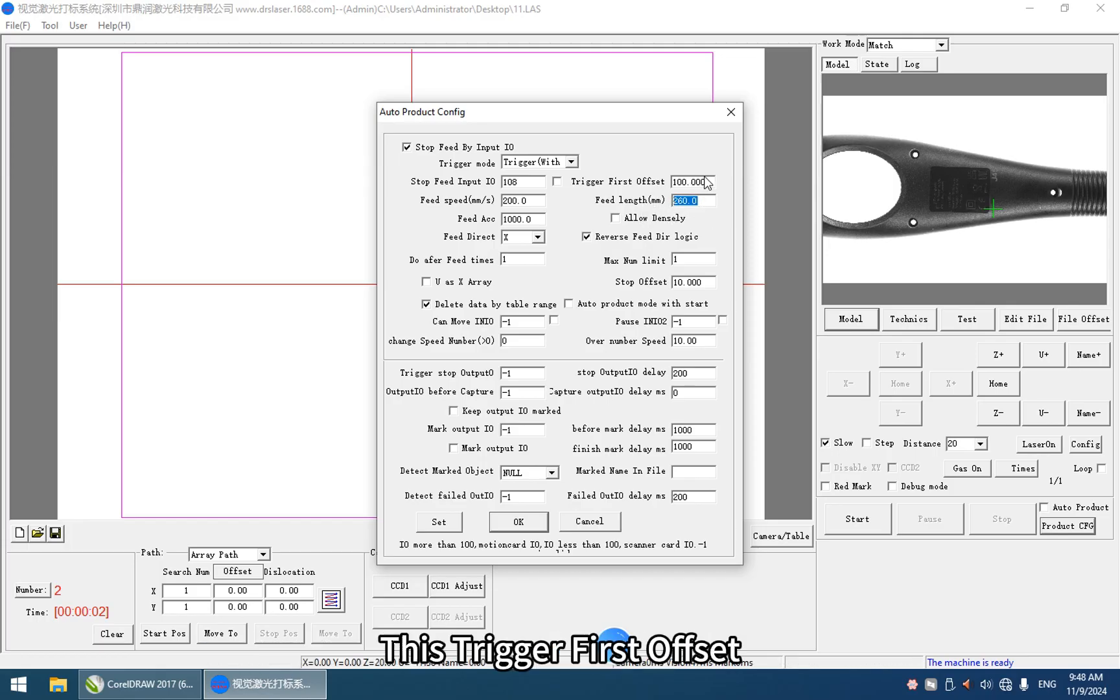
left_click_drag(709, 181, 674, 184)
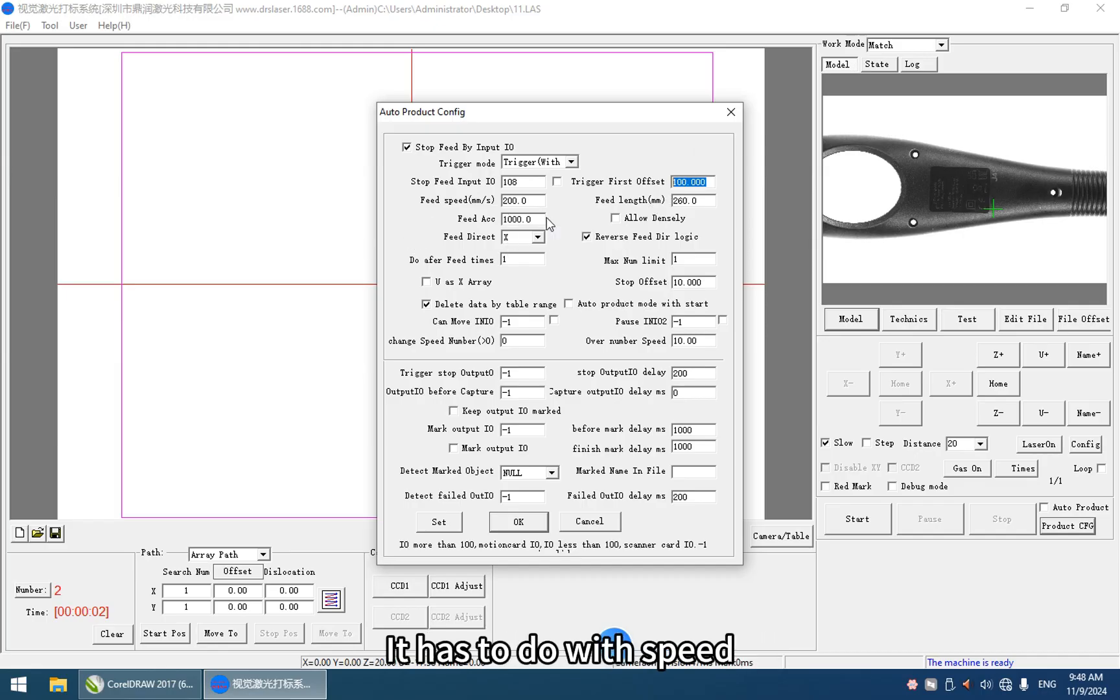
left_click_drag(534, 202, 484, 212)
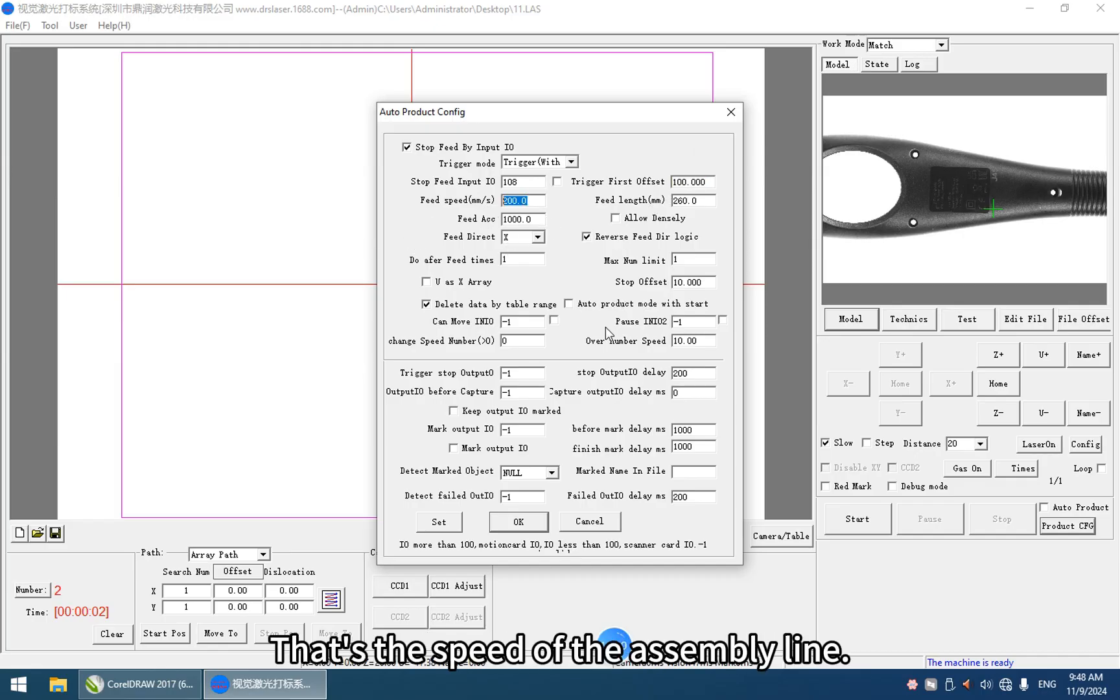
left_click_drag(532, 520, 537, 494)
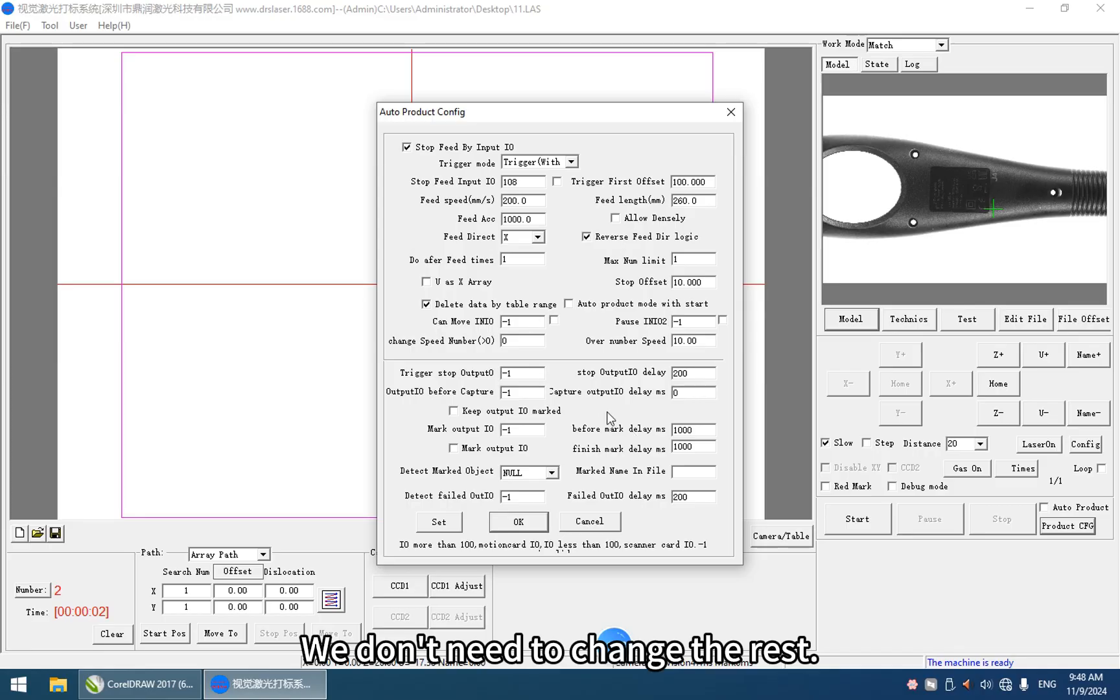
left_click(518, 521)
Step: Enable auto product and loop modes and start continuous marking on the assembly line
left_click(1081, 508)
left_click(1101, 468)
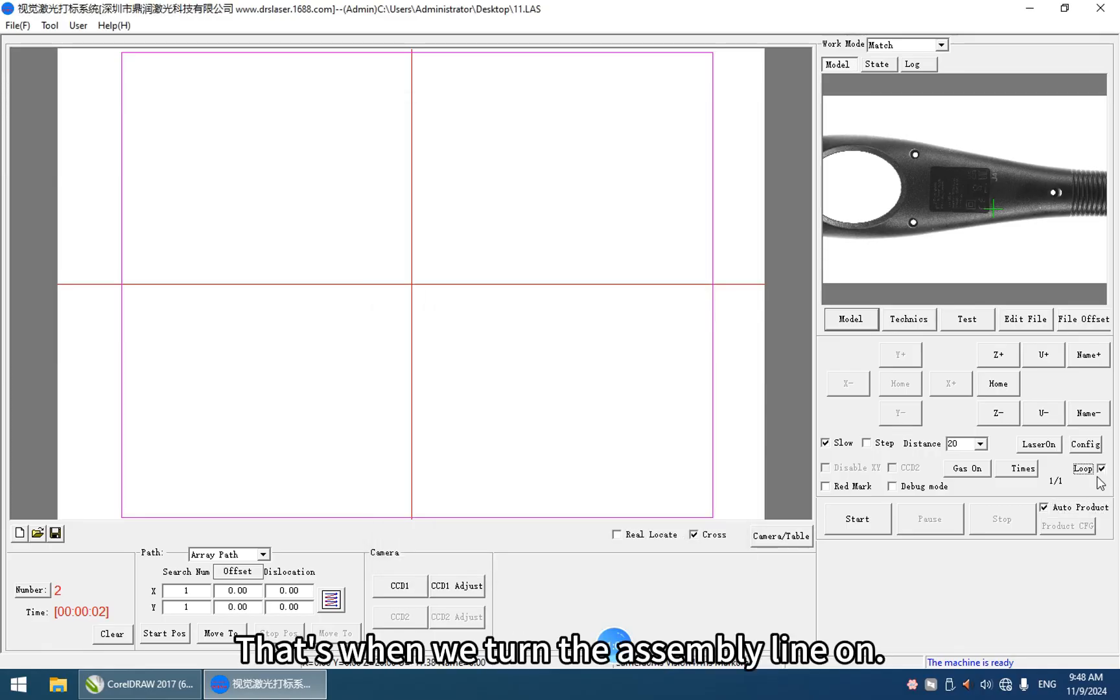
left_click(1090, 508)
left_click(1070, 505)
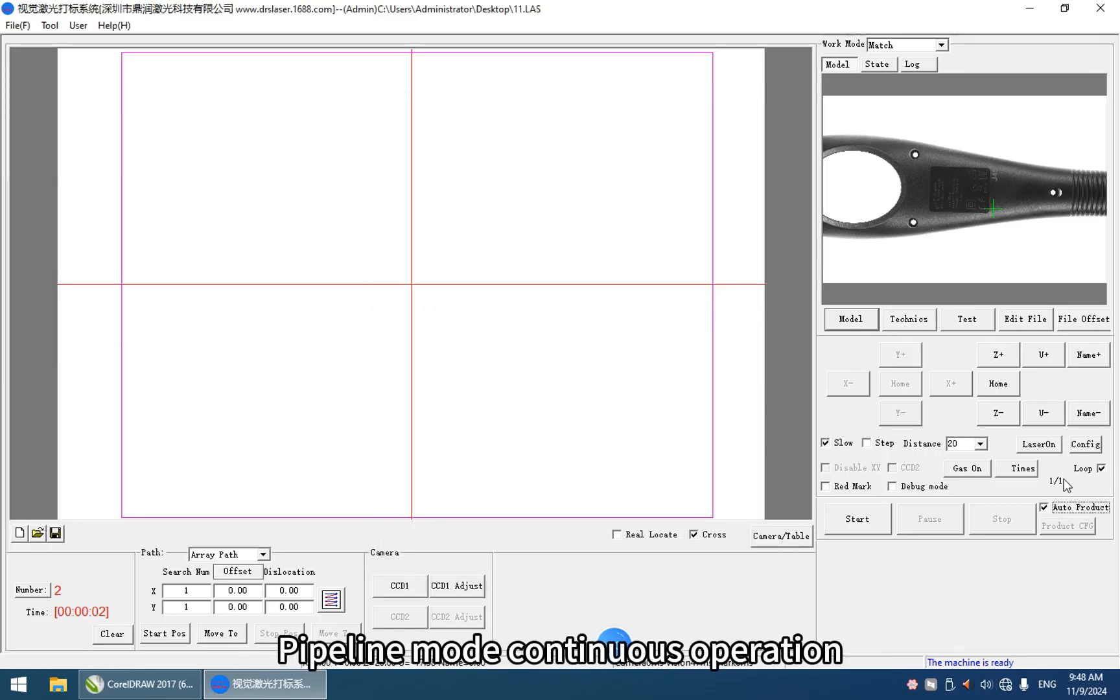
left_click(857, 521)
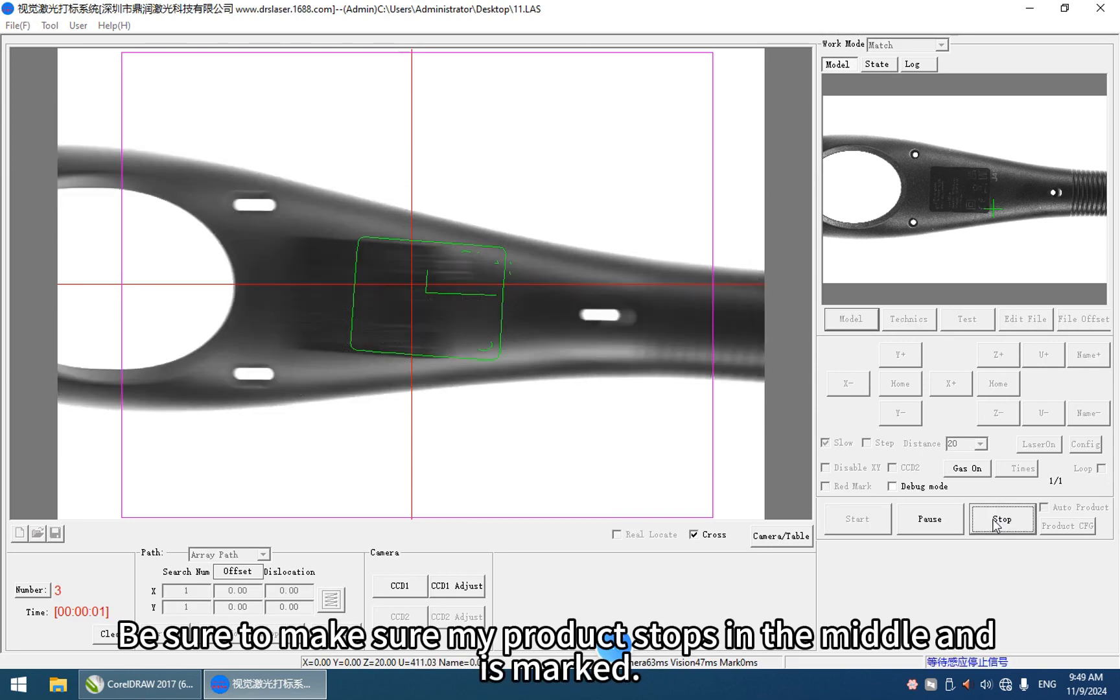
Step: Jog the conveyor along the U axis to bring the handle's label under the camera, and move the handle back out to its entry side
left_click(1043, 413)
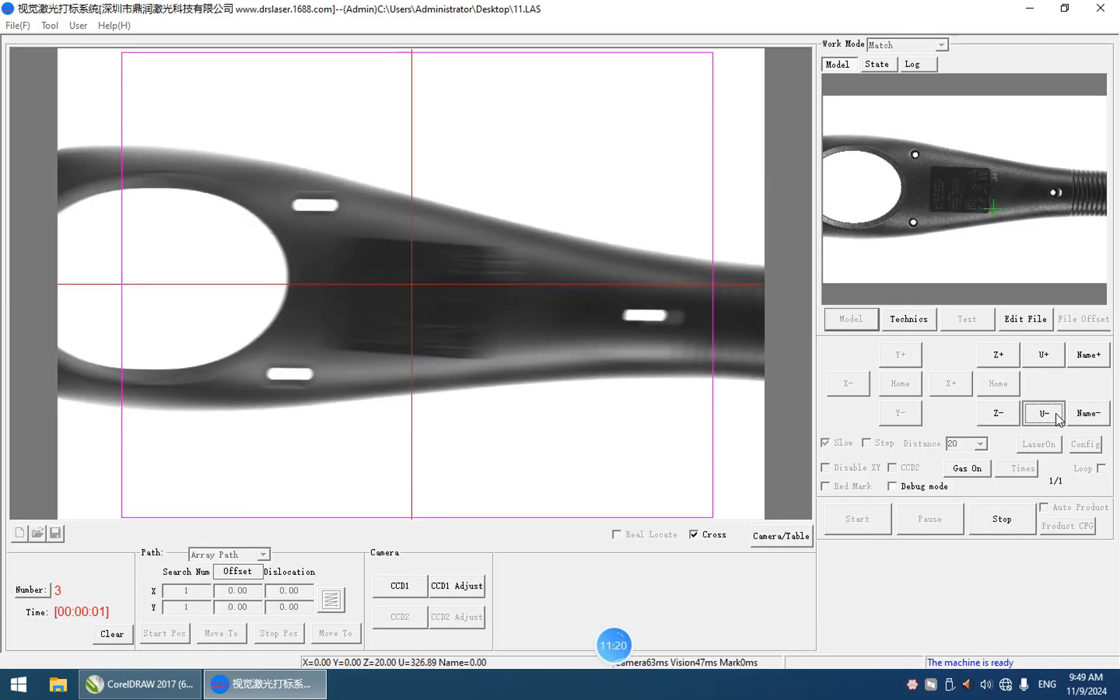
left_click(1043, 354)
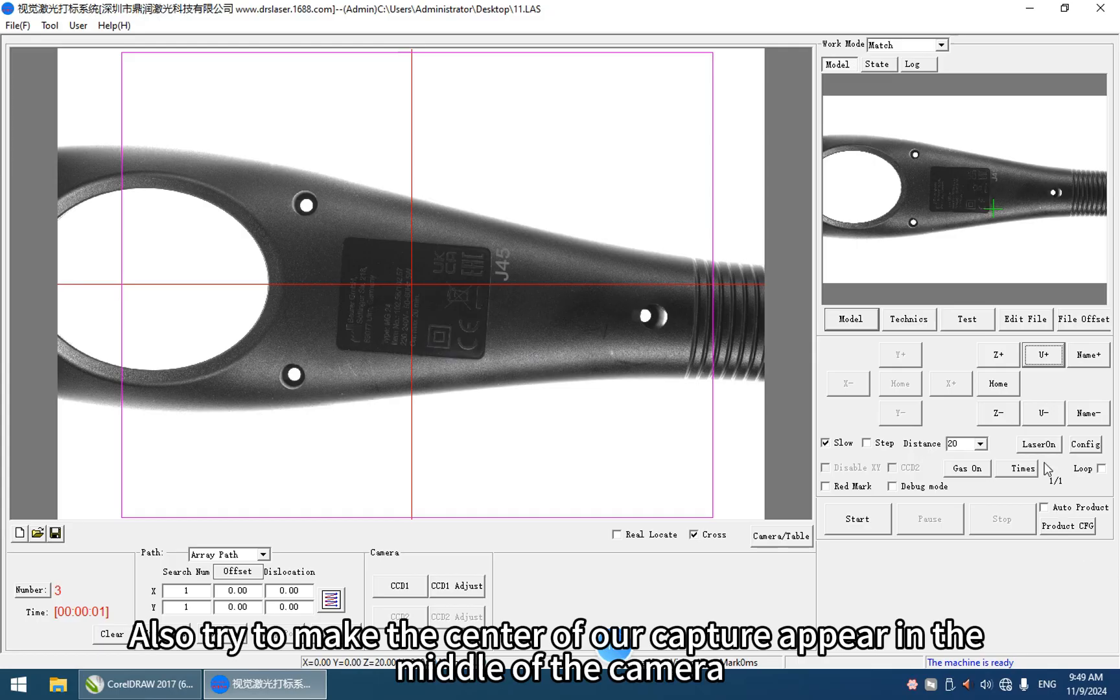
left_click(1043, 419)
Step: Examine the trigger first offset that controls the handle's stopping position in the auto product configuration, and close it
left_click(1068, 526)
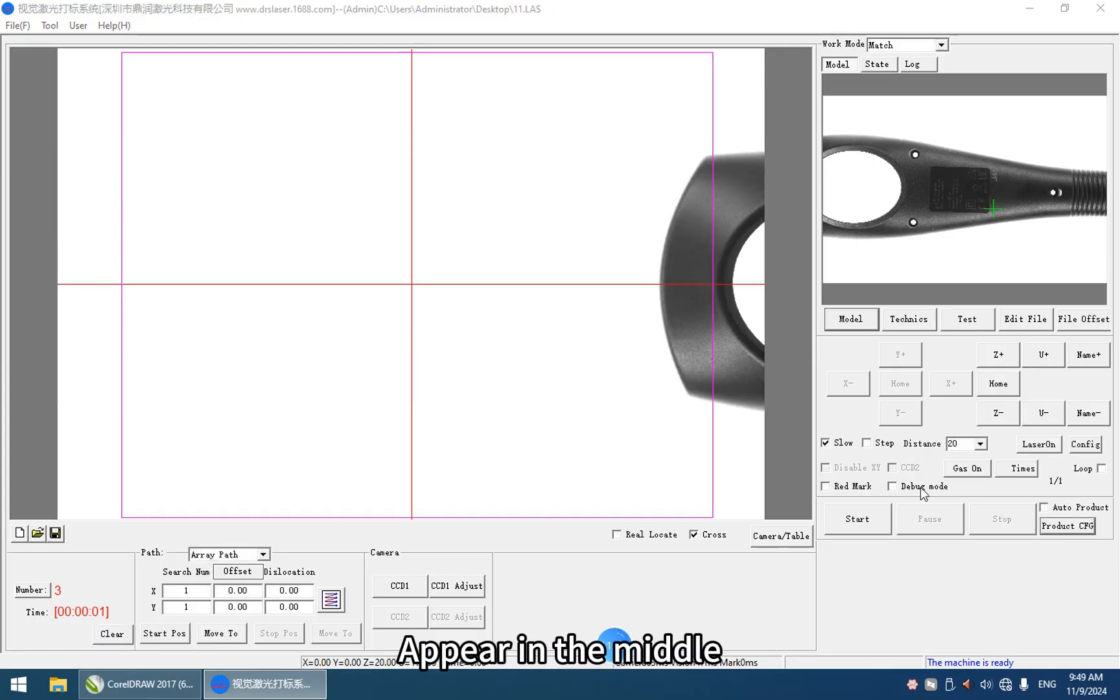
double_click(687, 182)
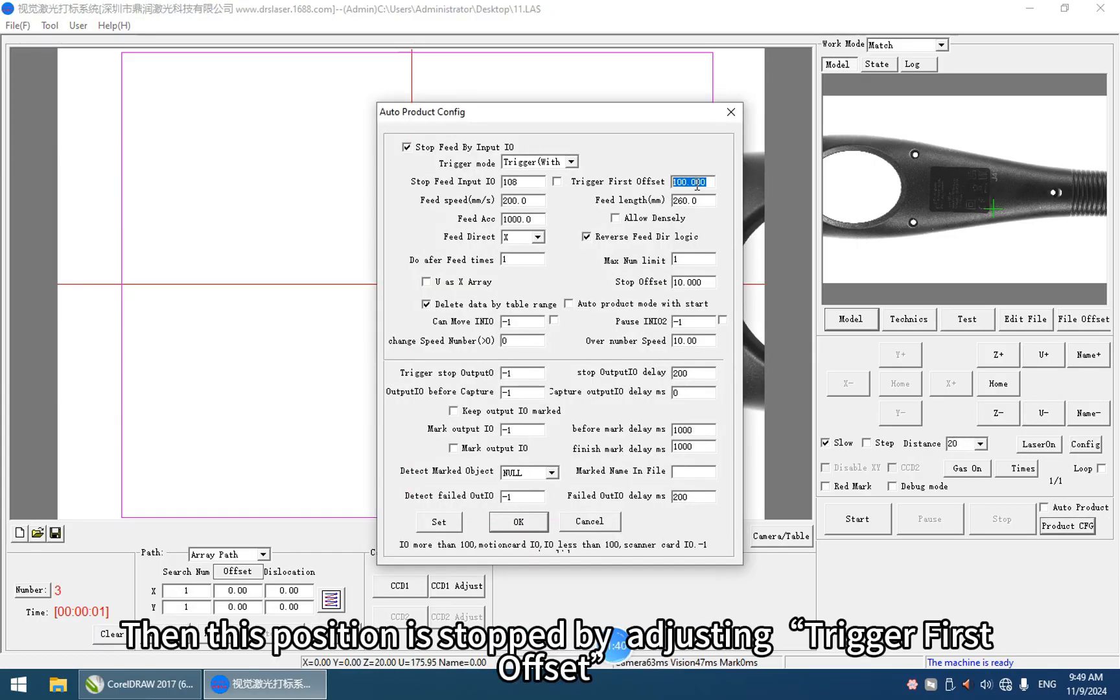
left_click(519, 521)
left_click(1068, 527)
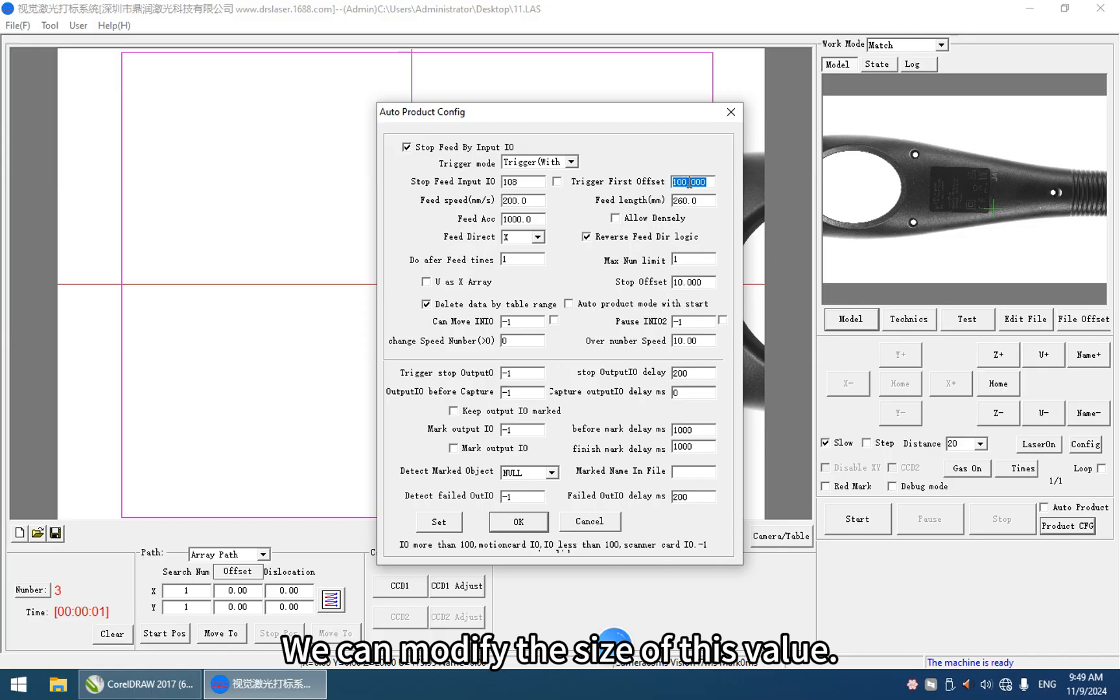
left_click(519, 522)
Step: Run the assembly line again in auto product and loop modes, stop it, and jog the handle along U under the camera
left_click(1081, 508)
left_click(1100, 468)
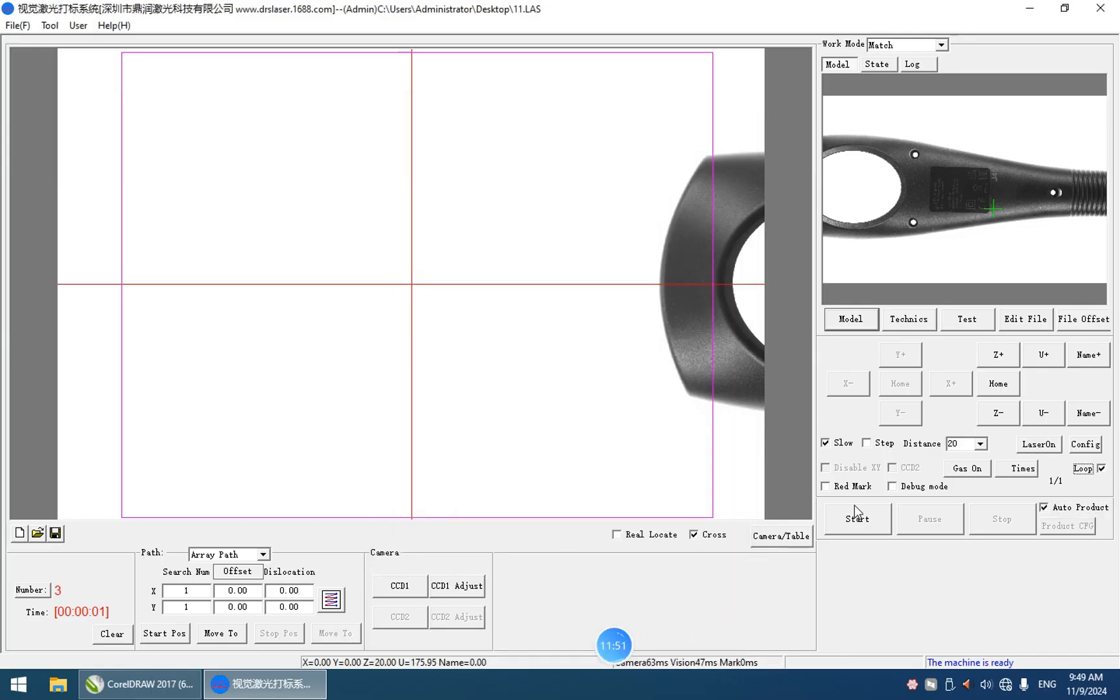
left_click(855, 515)
left_click(1002, 520)
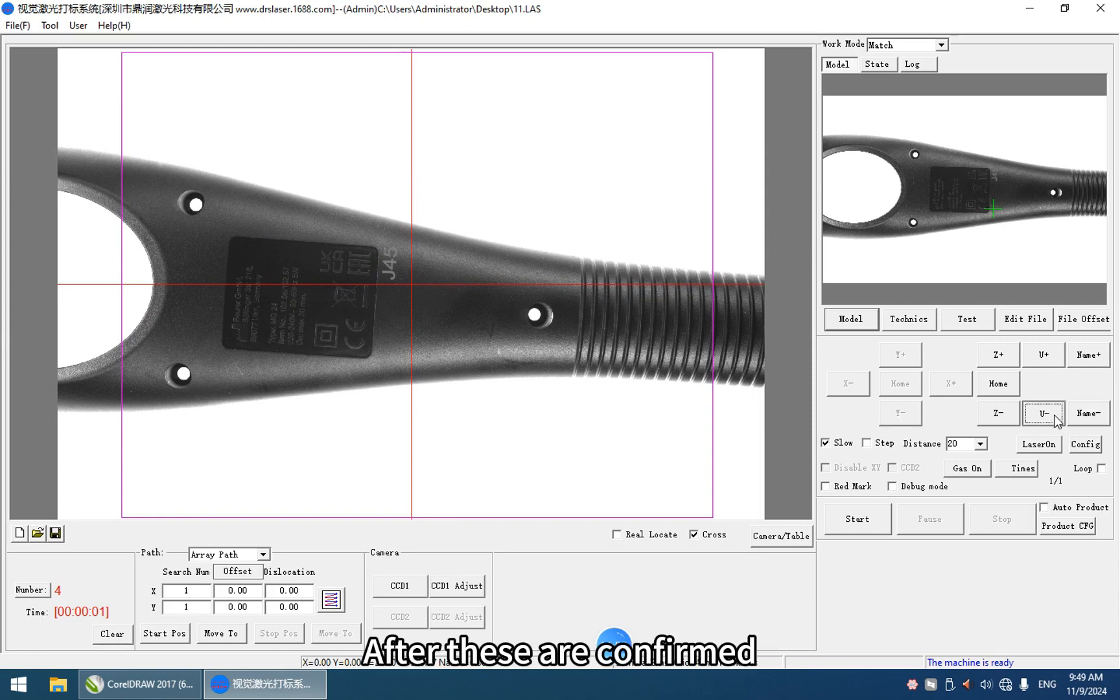
left_click(1045, 356)
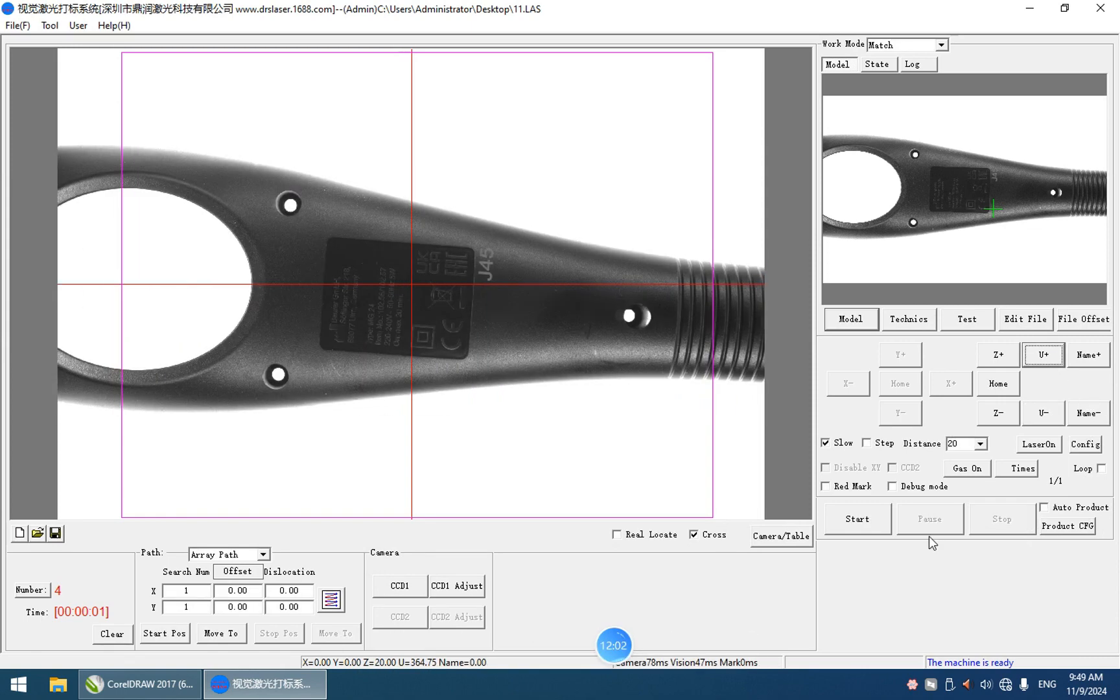